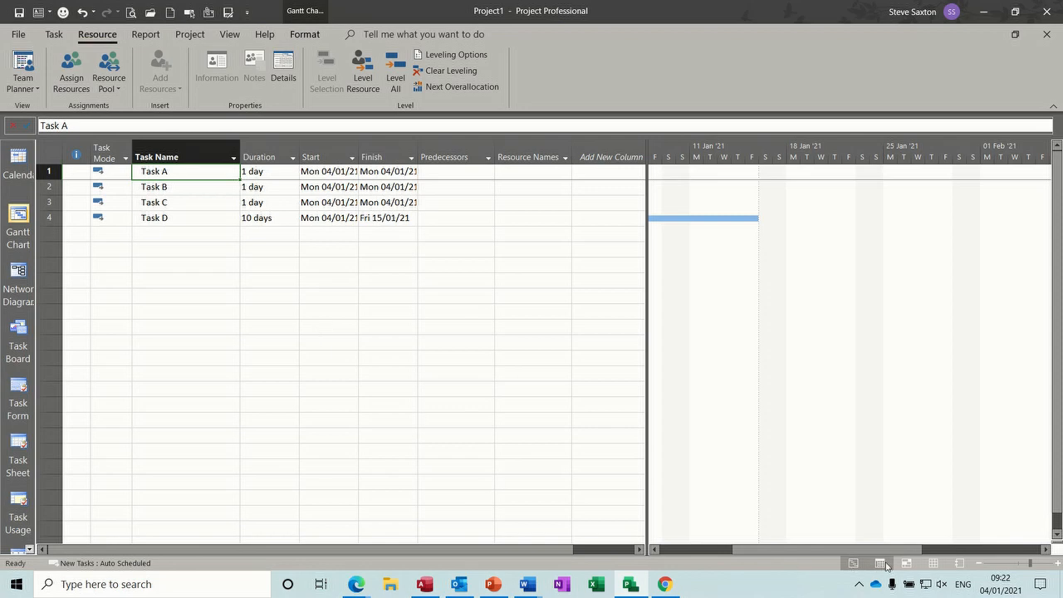
Step: Look over the resource sheet, return to the Gantt chart, and set Task A's task type to Fixed Units with Effort driven turned off
{"action": "left_click", "coordinate": [933, 564]}
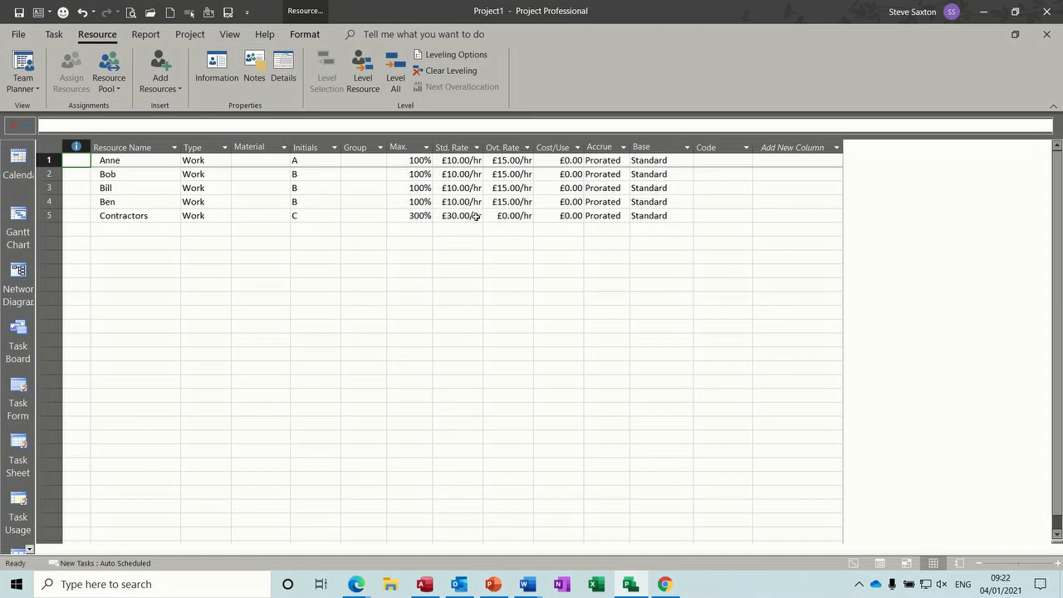
{"action": "left_click", "coordinate": [18, 216]}
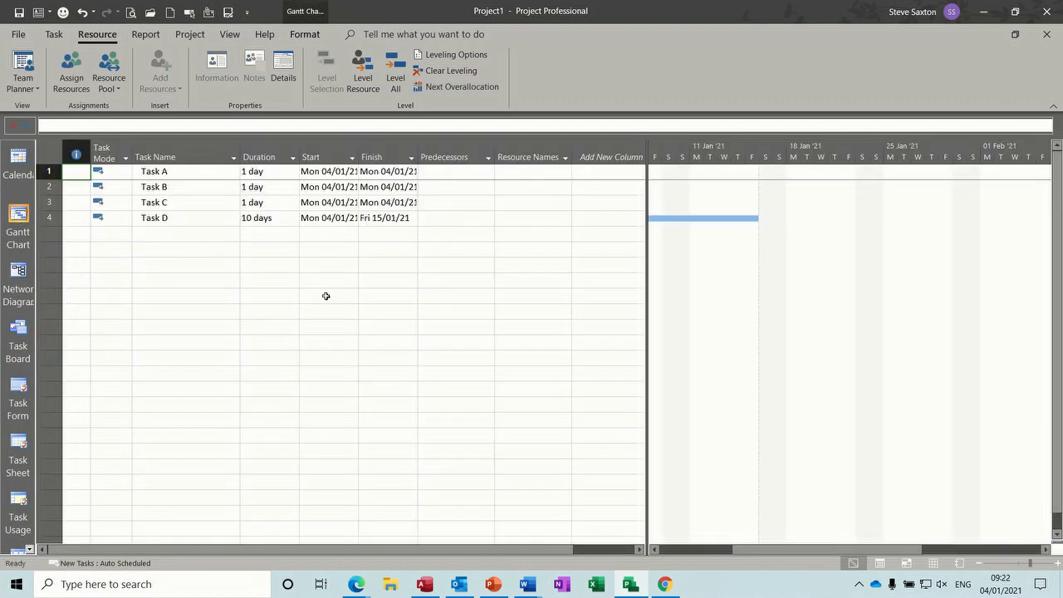
{"action": "double_click", "coordinate": [175, 171]}
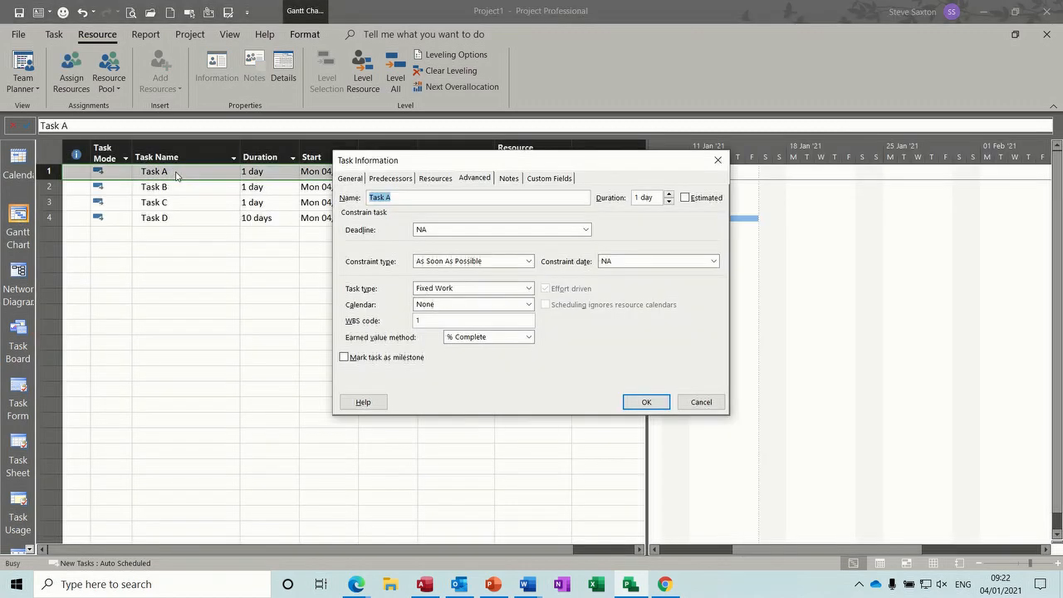
{"action": "left_click", "coordinate": [474, 178]}
{"action": "left_click", "coordinate": [527, 288]}
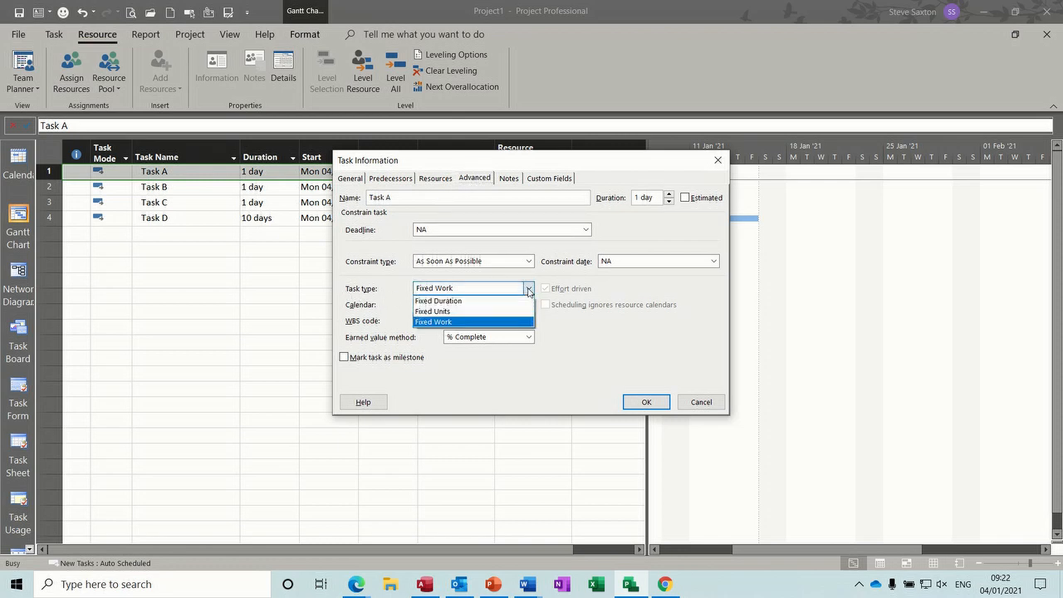
{"action": "left_click", "coordinate": [444, 313]}
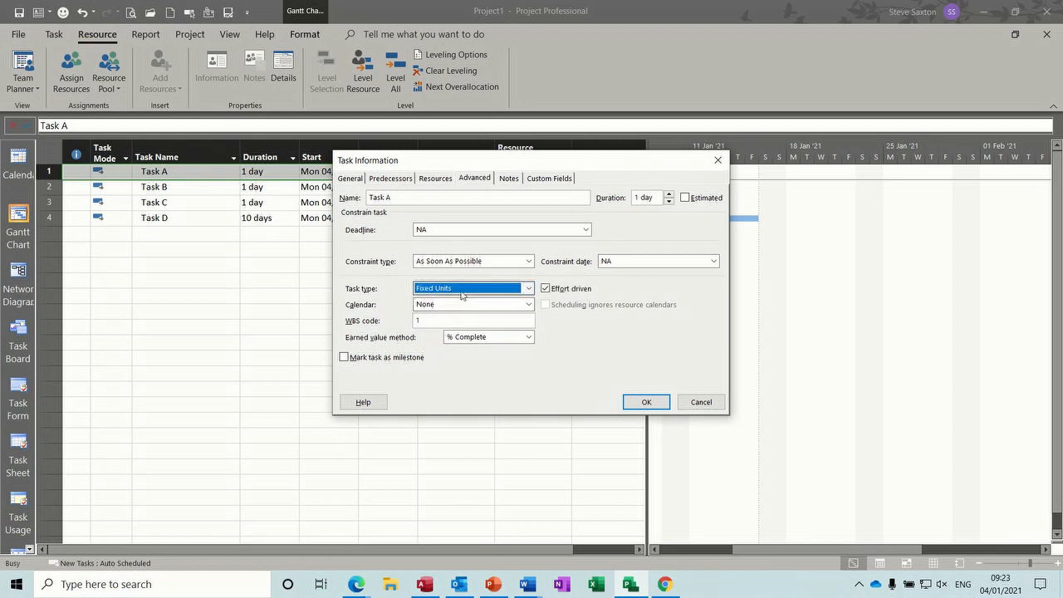
{"action": "left_click", "coordinate": [544, 288]}
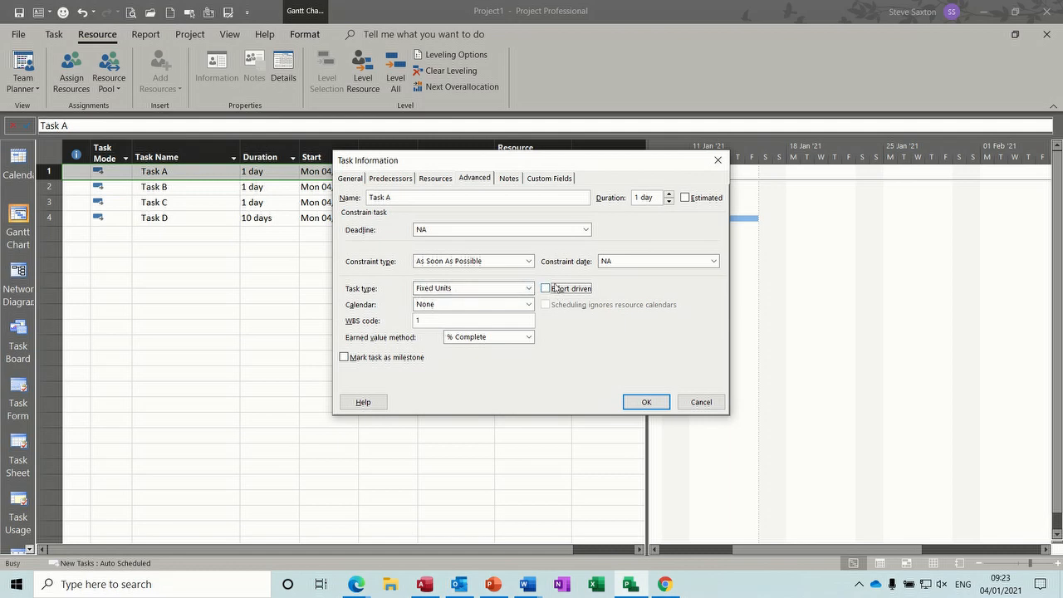
{"action": "left_click", "coordinate": [640, 401]}
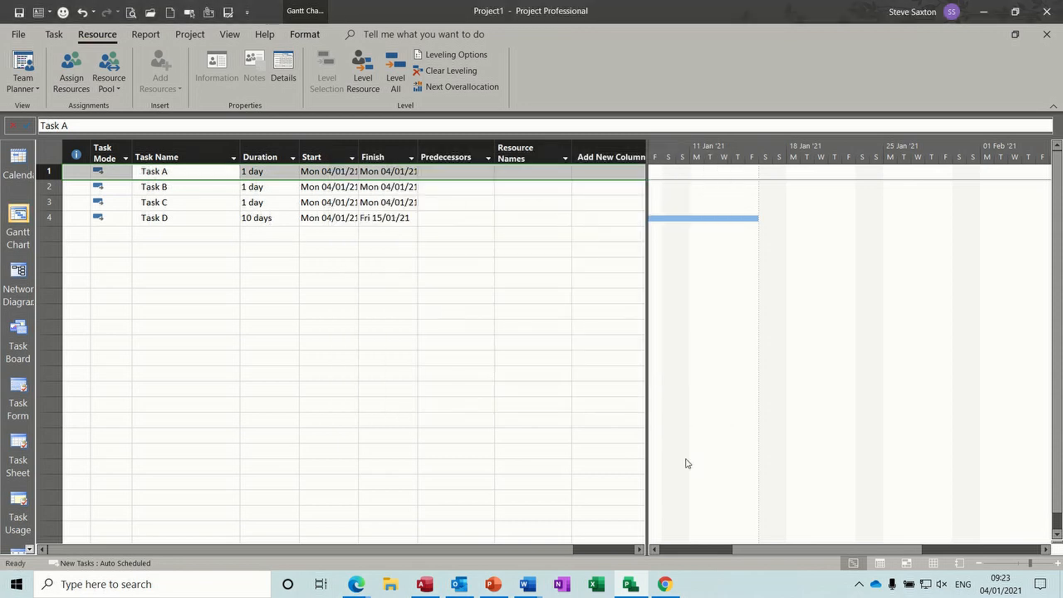
Step: Try assigning the first listed person to Task A
{"action": "left_click", "coordinate": [655, 549]}
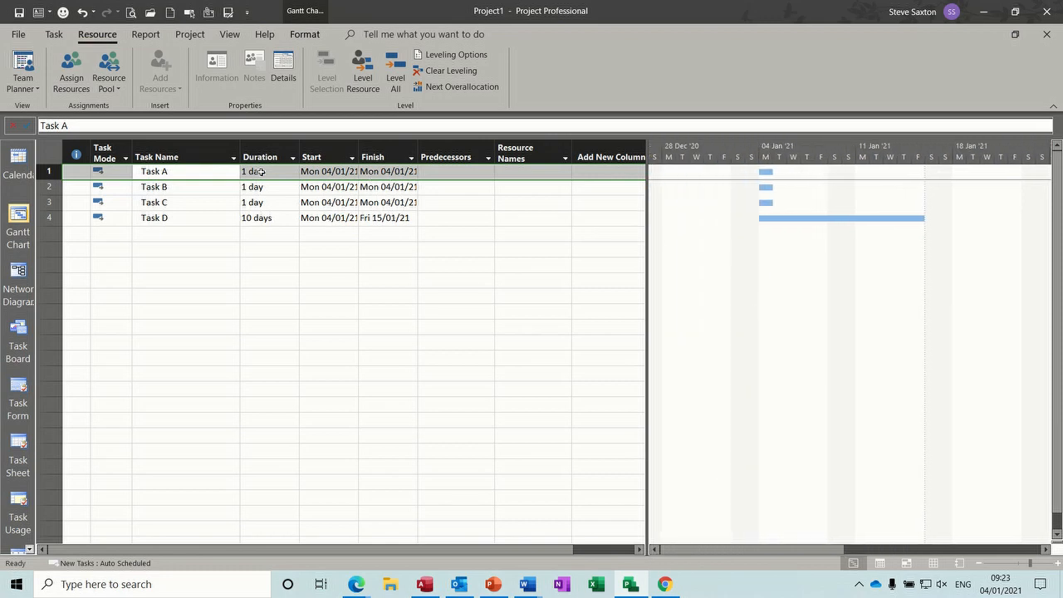
{"action": "left_click", "coordinate": [71, 71]}
{"action": "left_click_drag", "start_coordinate": [811, 282], "coordinate": [538, 267]}
{"action": "left_click", "coordinate": [683, 336]}
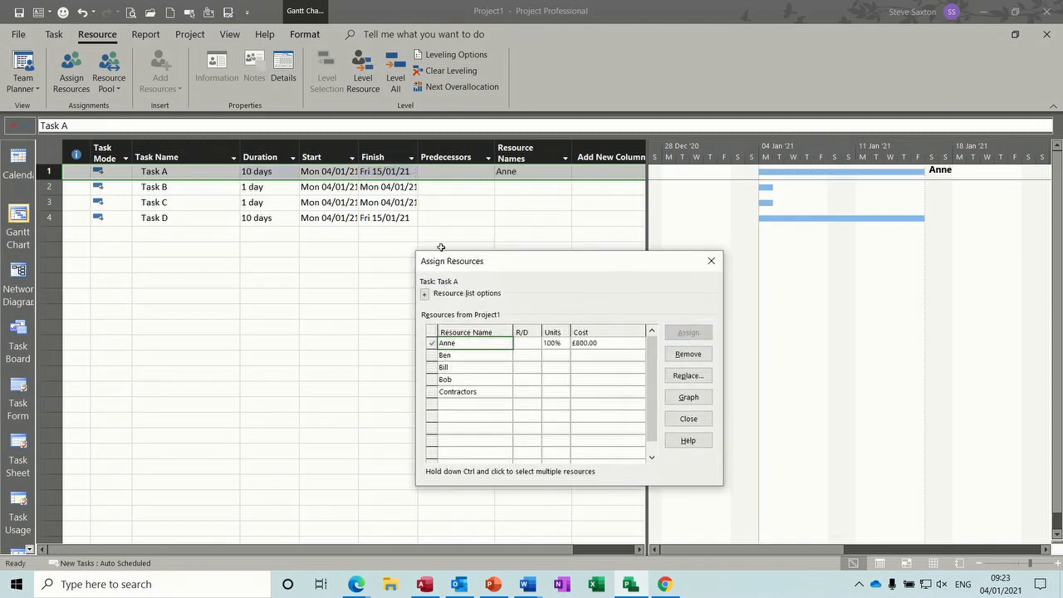
{"action": "left_click", "coordinate": [252, 172]}
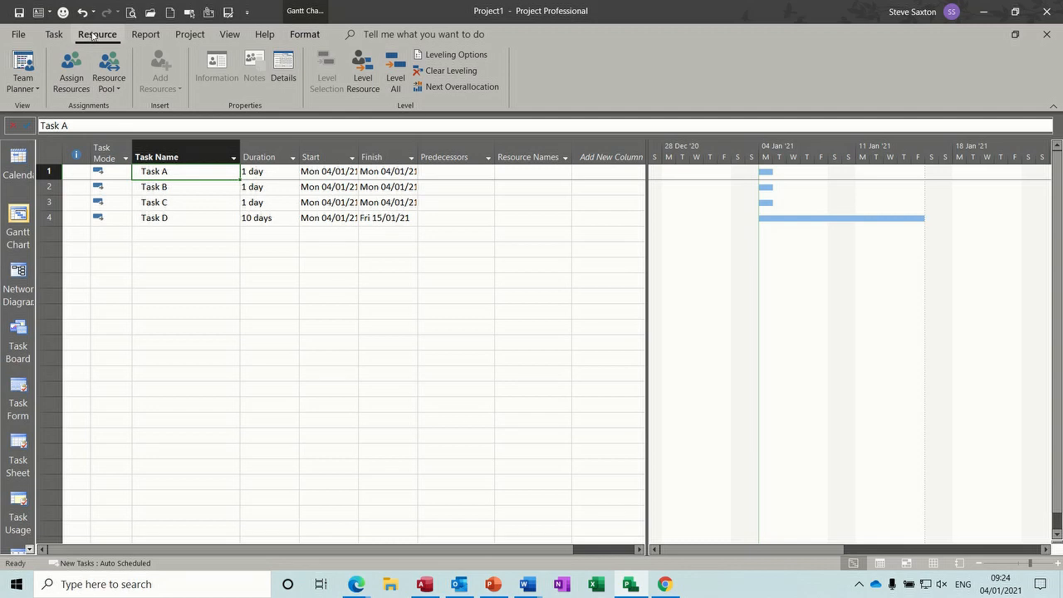
Step: Assign the first listed person to Task A, and add the second listed person as a separate assignment
{"action": "left_click", "coordinate": [71, 71]}
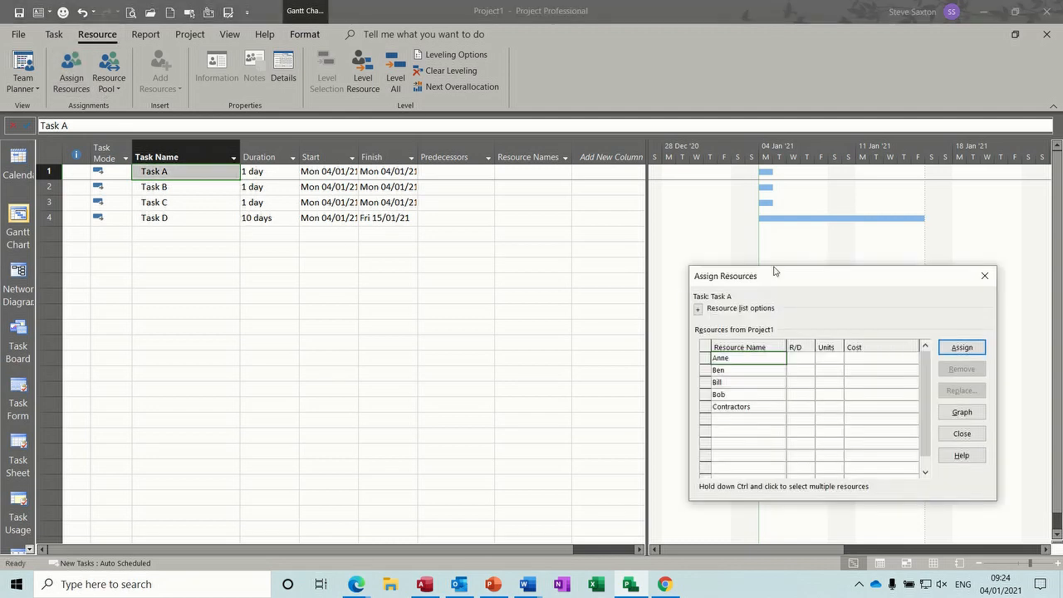
{"action": "left_click_drag", "start_coordinate": [808, 274], "coordinate": [548, 244]}
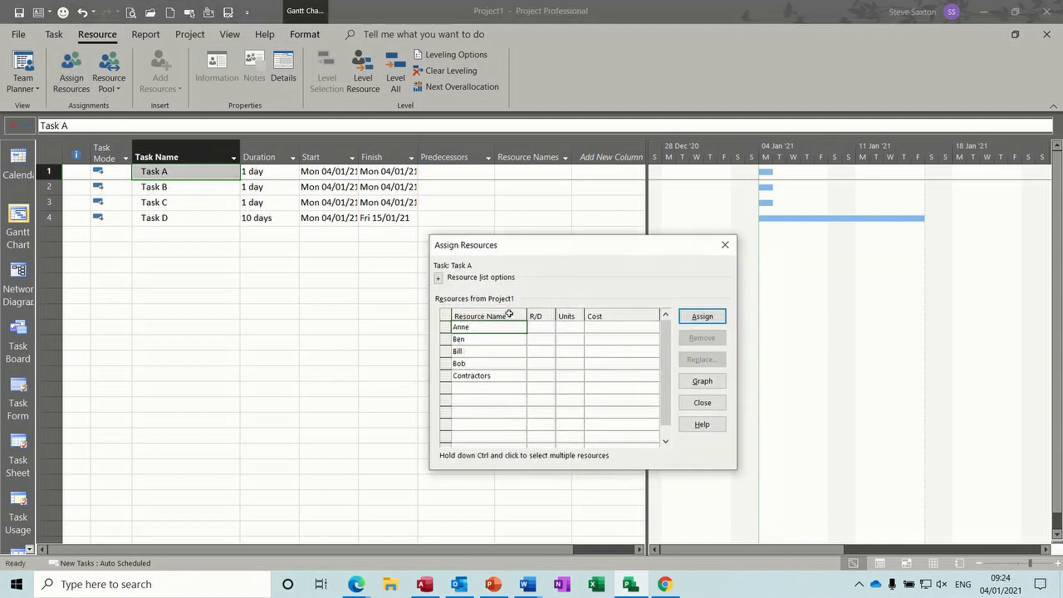
{"action": "left_click", "coordinate": [703, 317]}
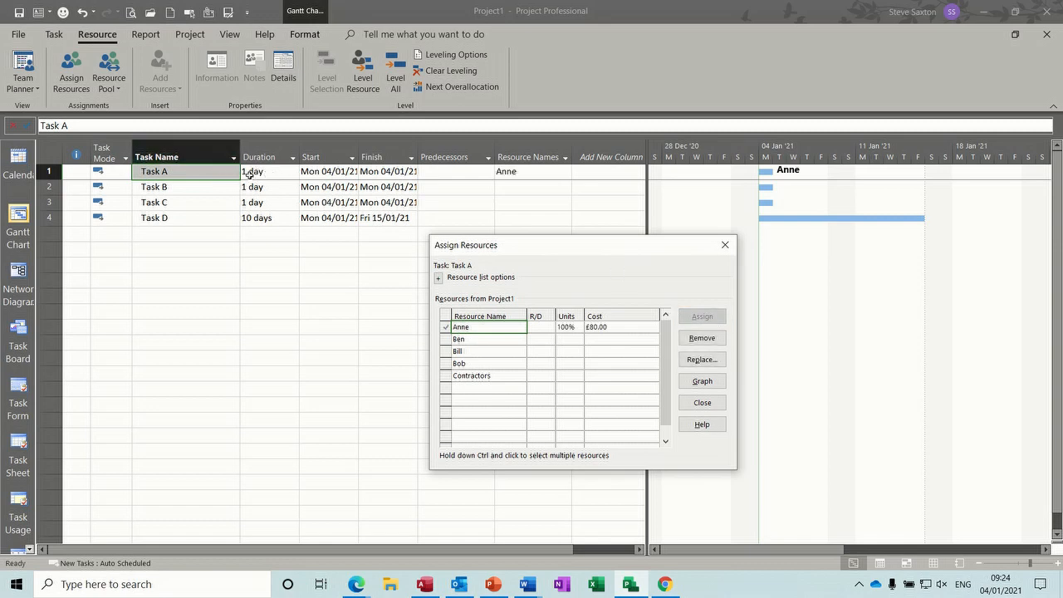
{"action": "left_click", "coordinate": [474, 338]}
{"action": "left_click", "coordinate": [701, 316]}
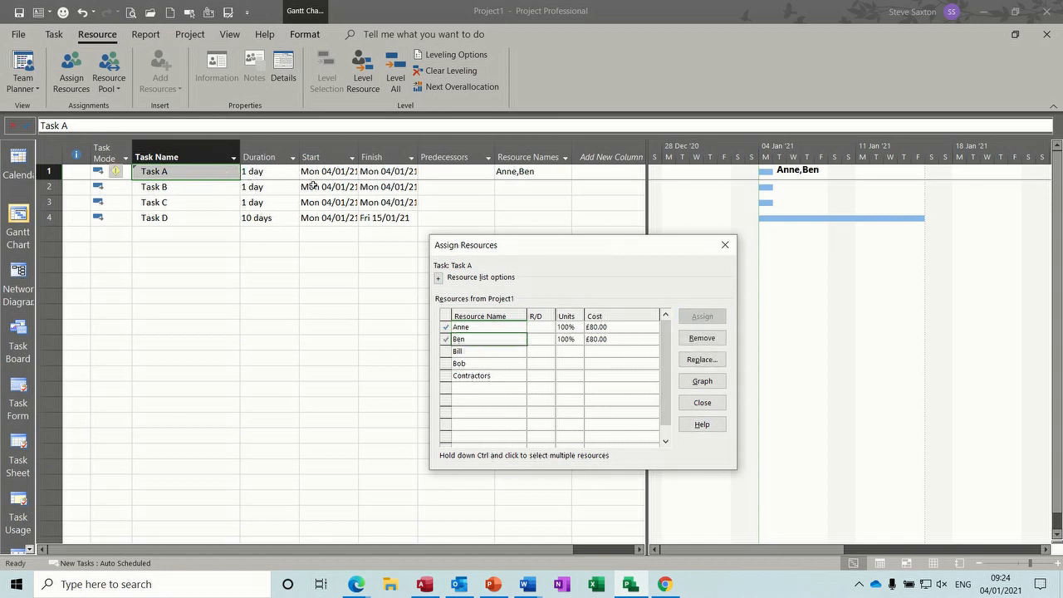
Step: Check Task A's advanced task settings, and remove both assigned people from the task
{"action": "double_click", "coordinate": [202, 175]}
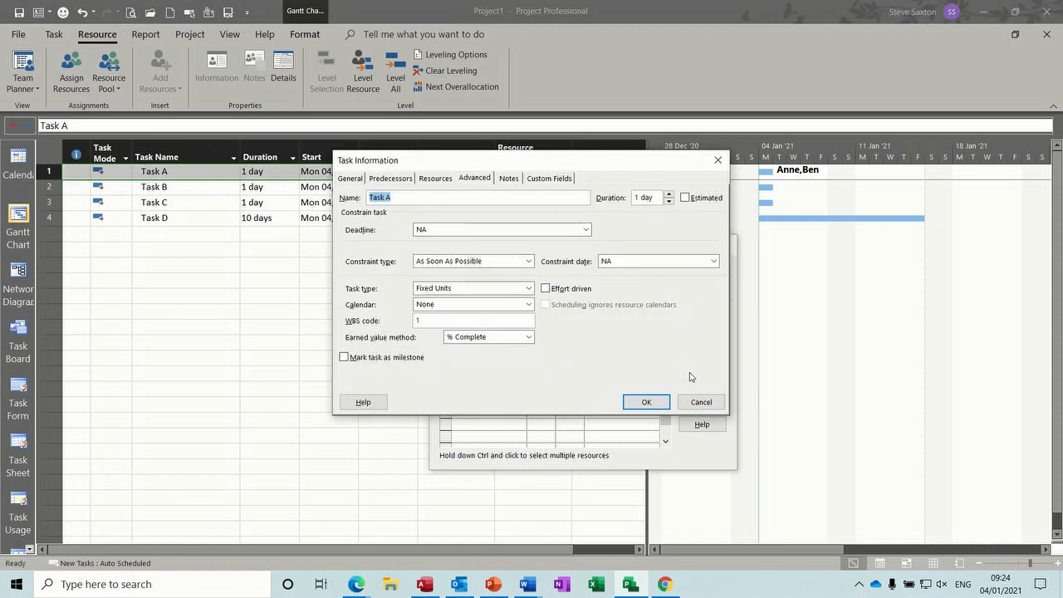
{"action": "left_click", "coordinate": [700, 401]}
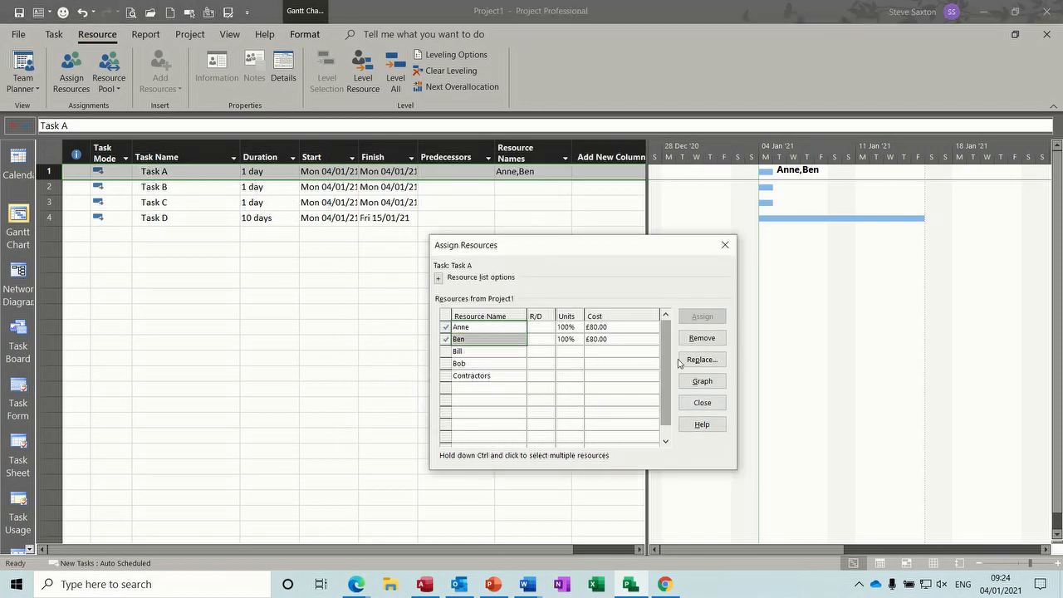
{"action": "left_click", "coordinate": [703, 340]}
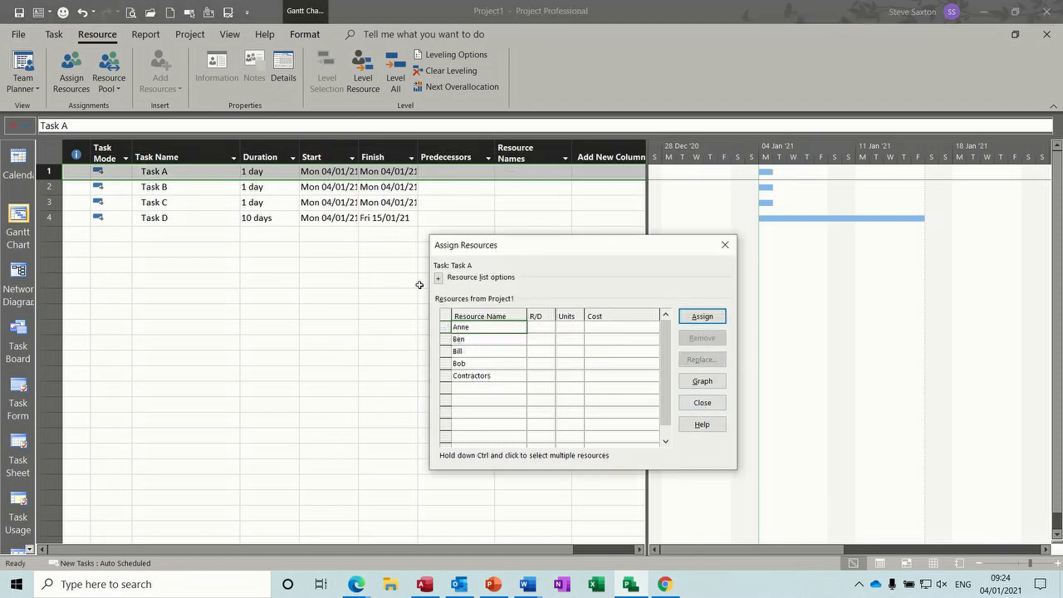
Step: Turn on Effort driven for Task A while keeping its Fixed Units task type
{"action": "left_click", "coordinate": [190, 177]}
{"action": "double_click", "coordinate": [189, 176]}
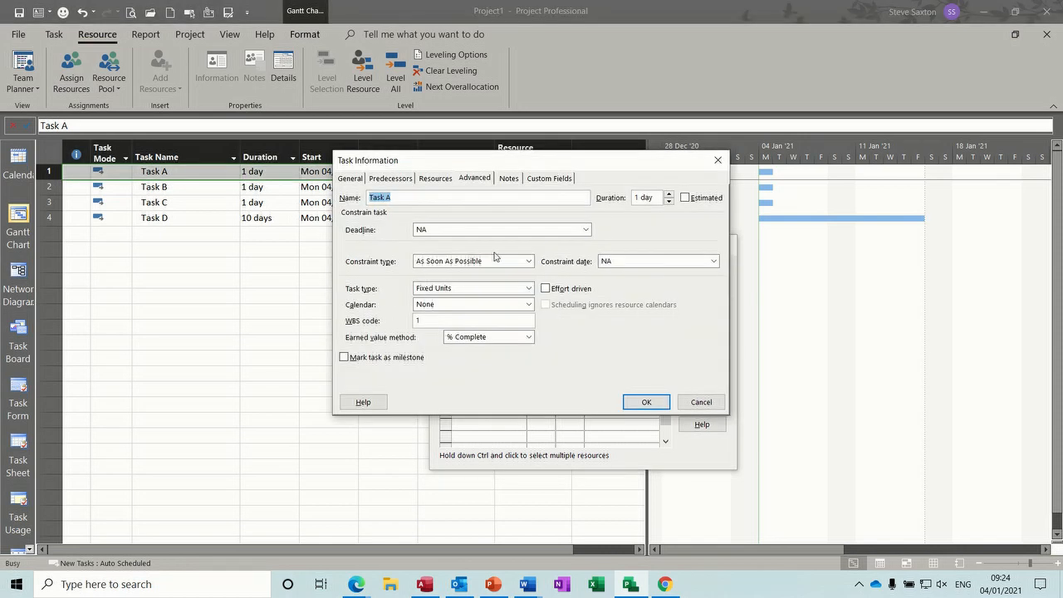
{"action": "left_click", "coordinate": [545, 289]}
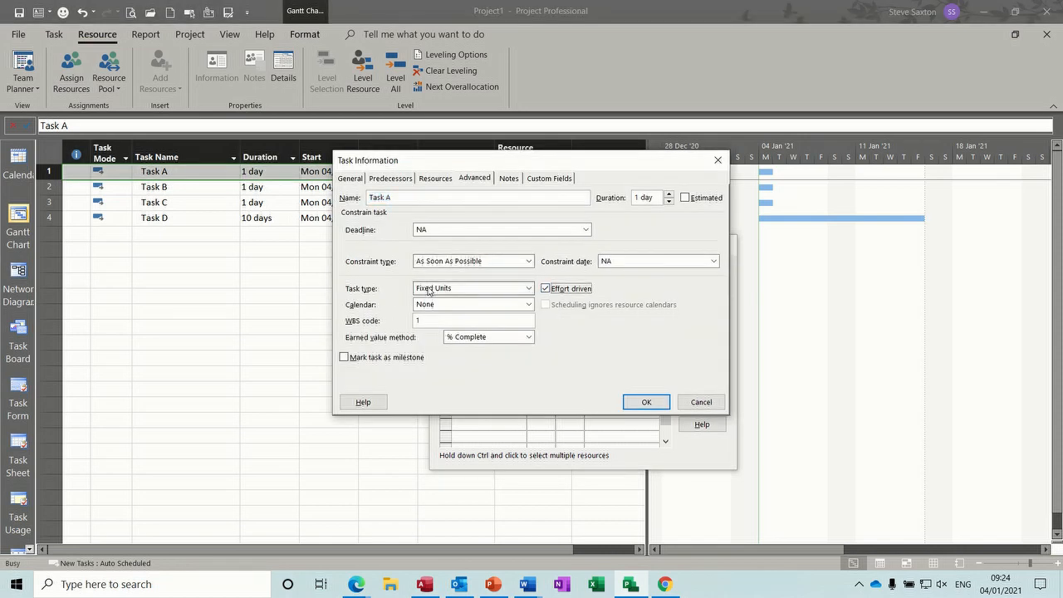
{"action": "left_click", "coordinate": [641, 403]}
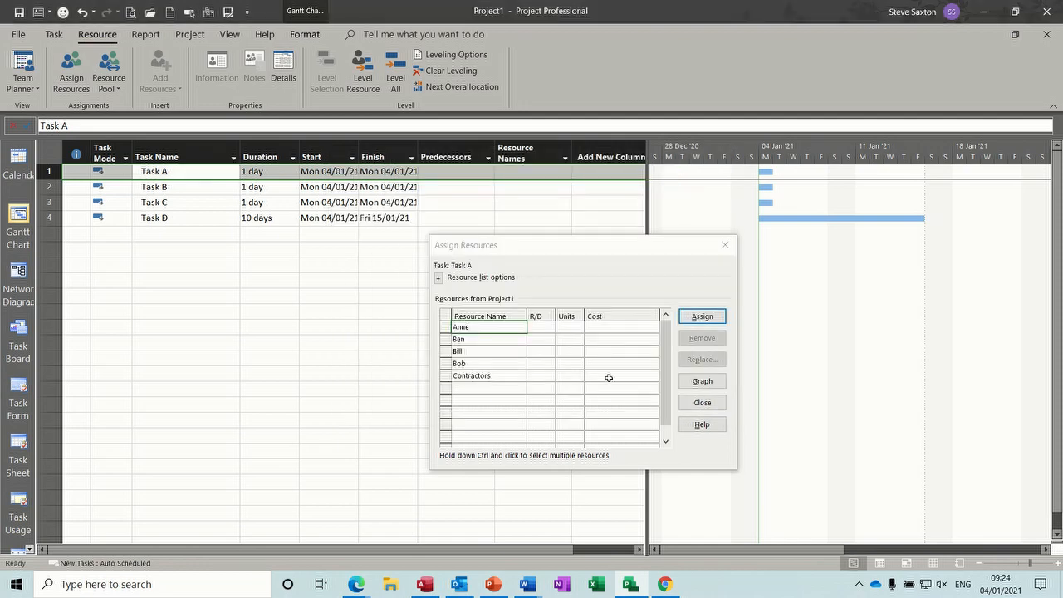
Step: With Effort driven on, assign the first listed person to Task A and add the second listed person separately
{"action": "left_click", "coordinate": [700, 323]}
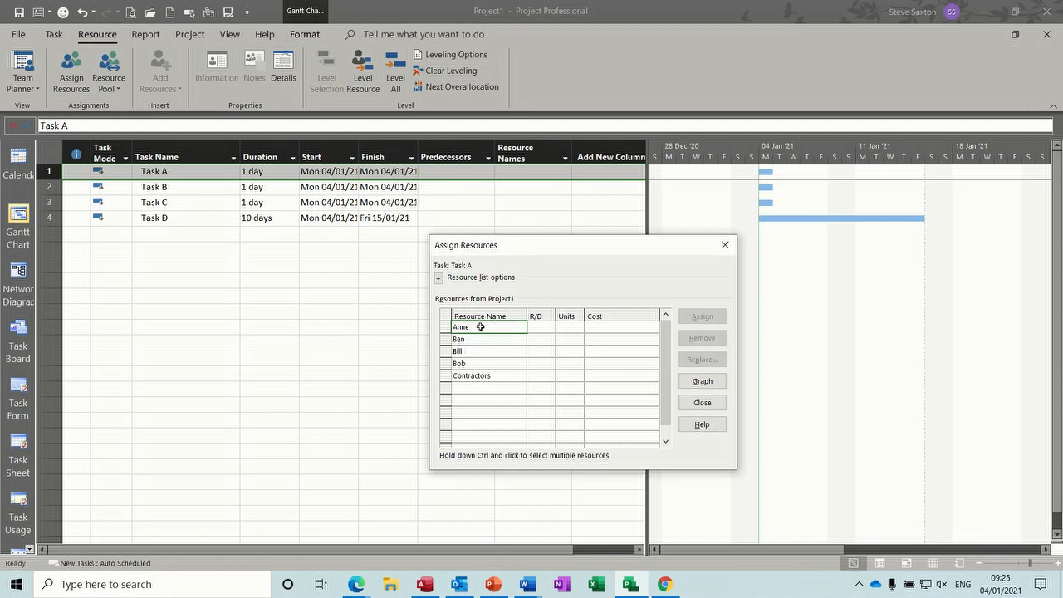
{"action": "left_click", "coordinate": [508, 350]}
{"action": "left_click", "coordinate": [486, 326]}
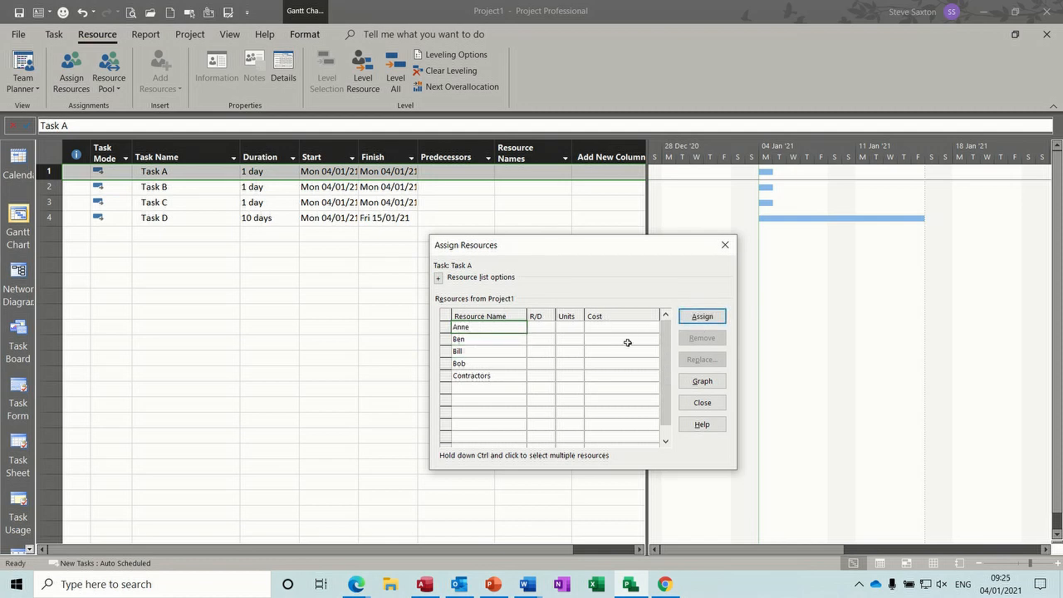
{"action": "left_click", "coordinate": [705, 321]}
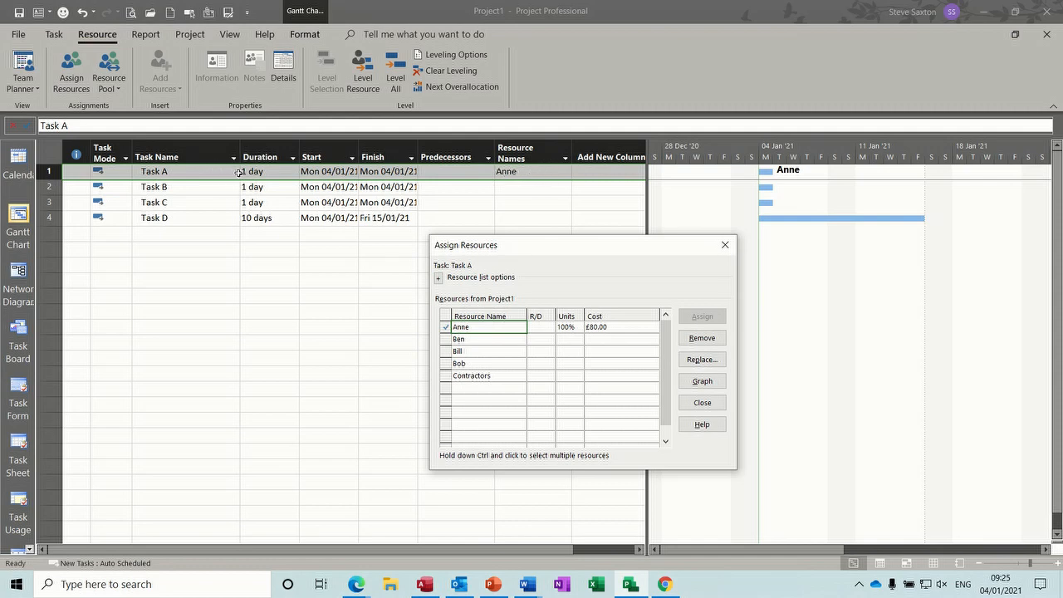
{"action": "left_click", "coordinate": [483, 339]}
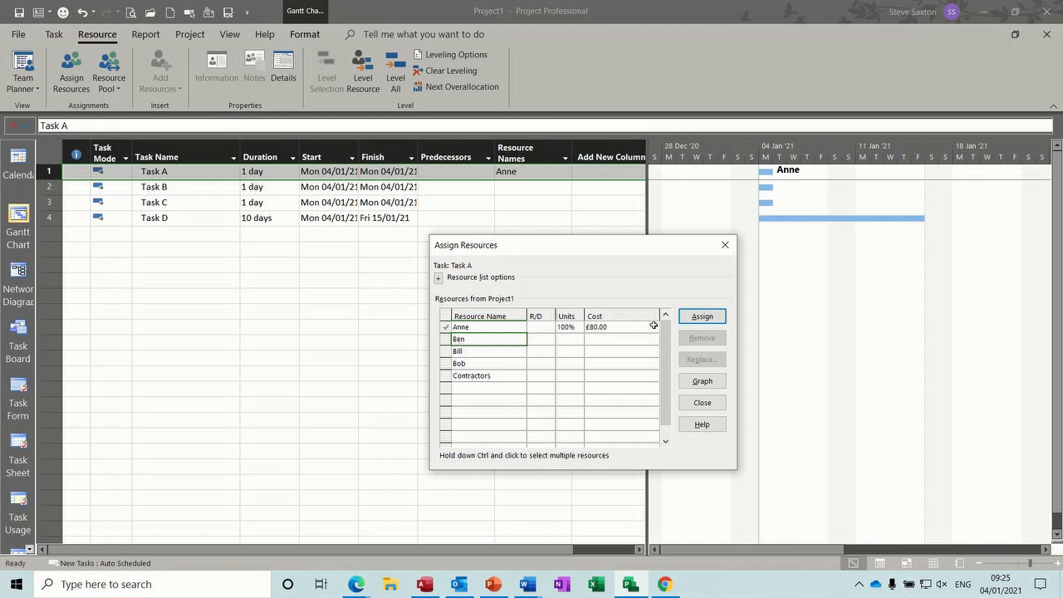
{"action": "left_click", "coordinate": [694, 320]}
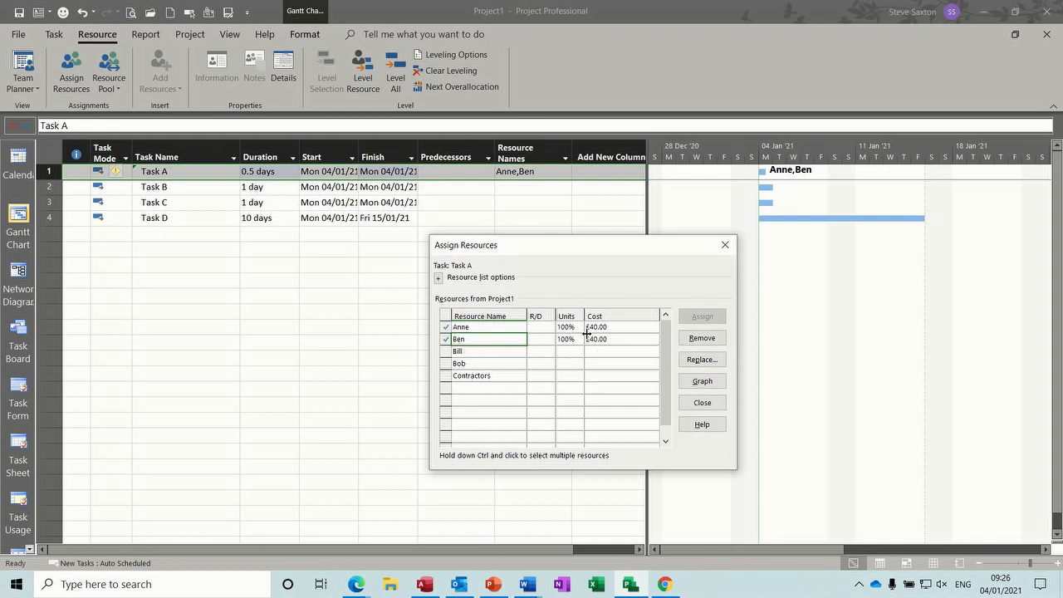
Step: Remove both assigned people from Task A and set its duration to 1 day
{"action": "left_click", "coordinate": [476, 326]}
{"action": "left_click_drag", "start_coordinate": [476, 326], "coordinate": [476, 337]}
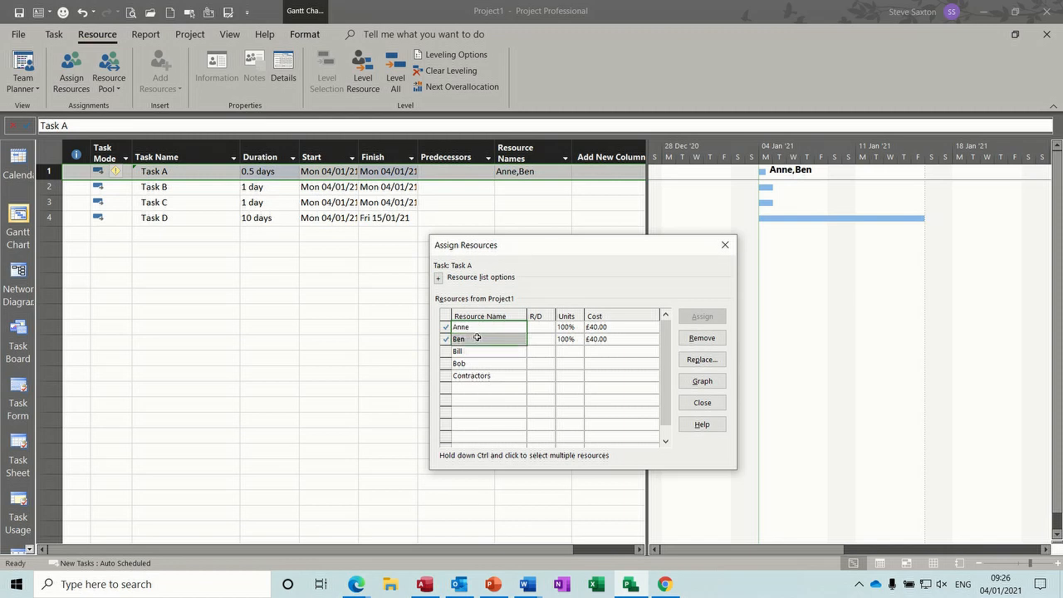
{"action": "left_click", "coordinate": [701, 338]}
{"action": "left_click", "coordinate": [271, 172]}
{"action": "type", "text": "1"}
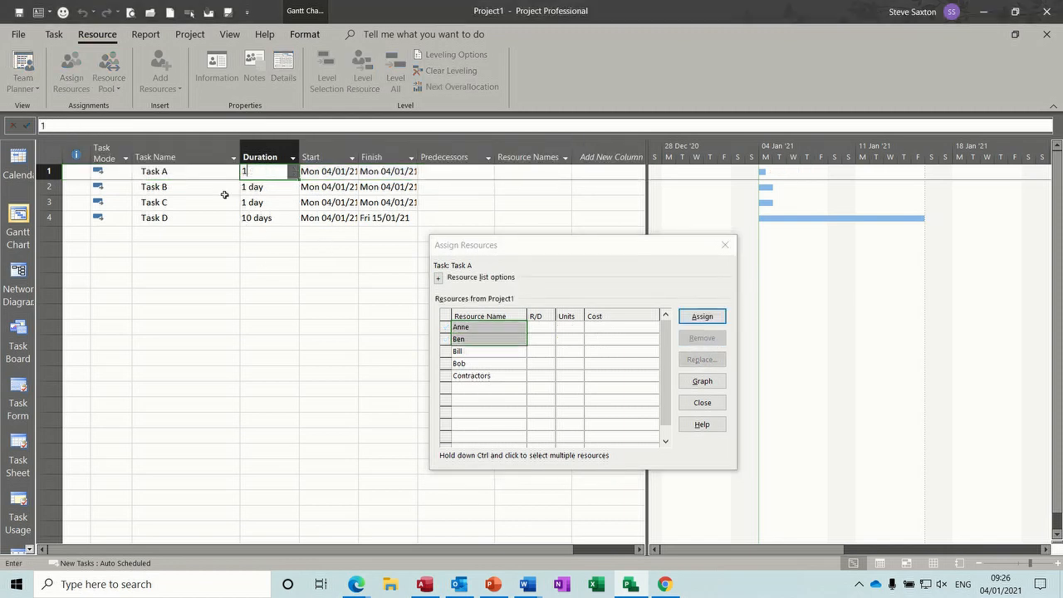
{"action": "left_click", "coordinate": [210, 185]}
{"action": "left_click", "coordinate": [278, 174]}
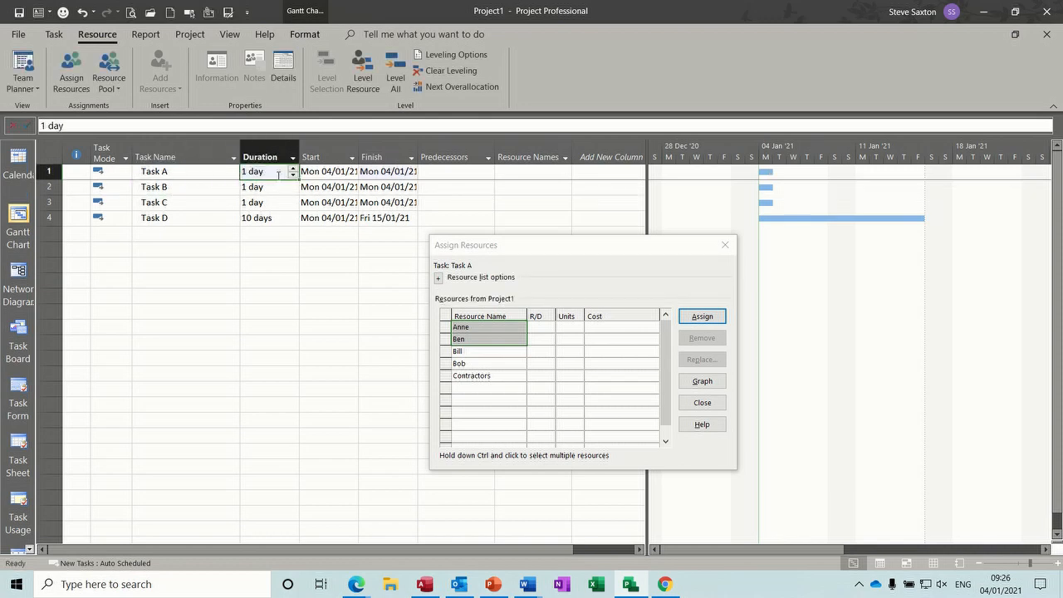
Step: Assign the first two listed people to Task A together, and add the third listed person as a separate assignment
{"action": "left_click", "coordinate": [206, 174]}
{"action": "left_click", "coordinate": [496, 338]}
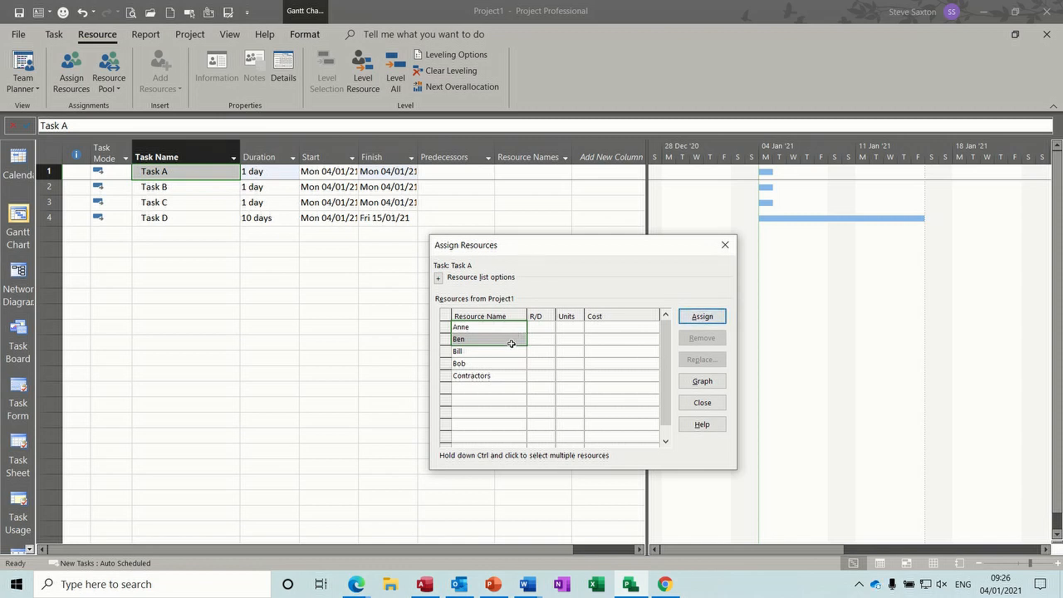
{"action": "left_click", "coordinate": [701, 316]}
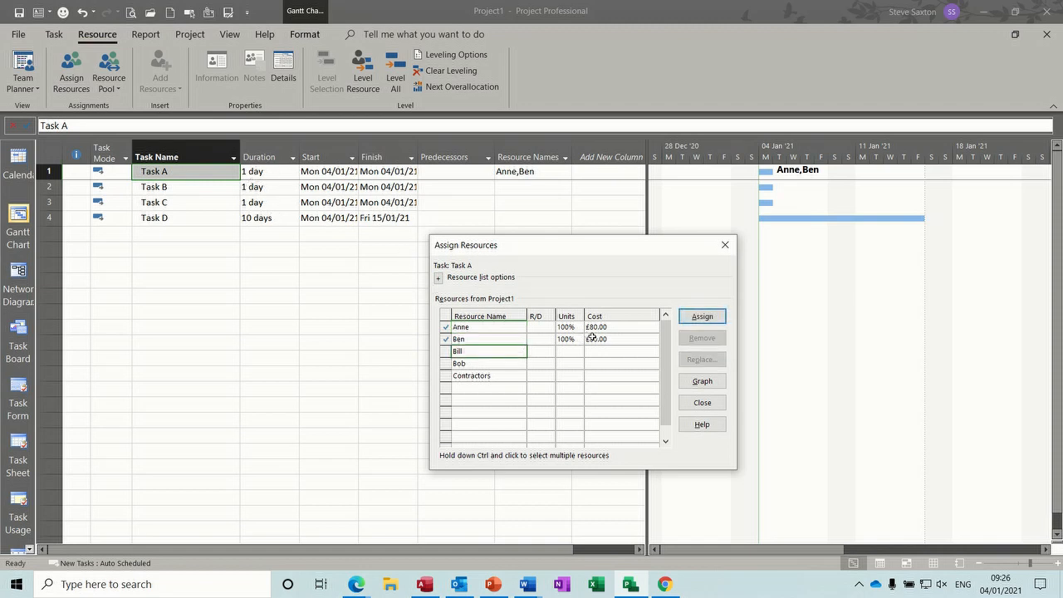
{"action": "left_click", "coordinate": [698, 319]}
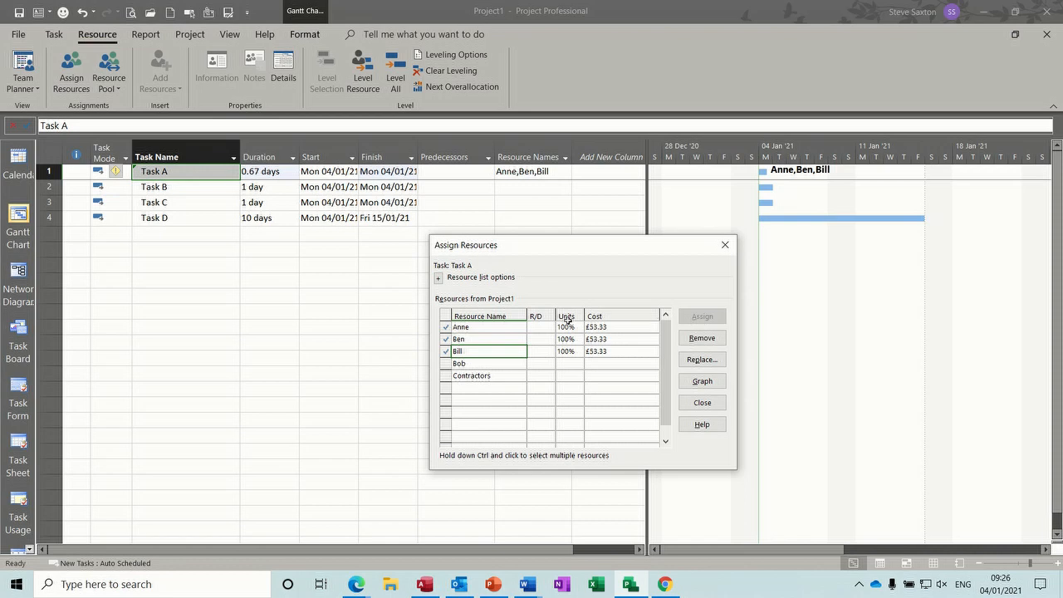
Step: Remove all three assigned people from Task A and set its duration to 1 day
{"action": "left_click_drag", "start_coordinate": [489, 339], "coordinate": [491, 350]}
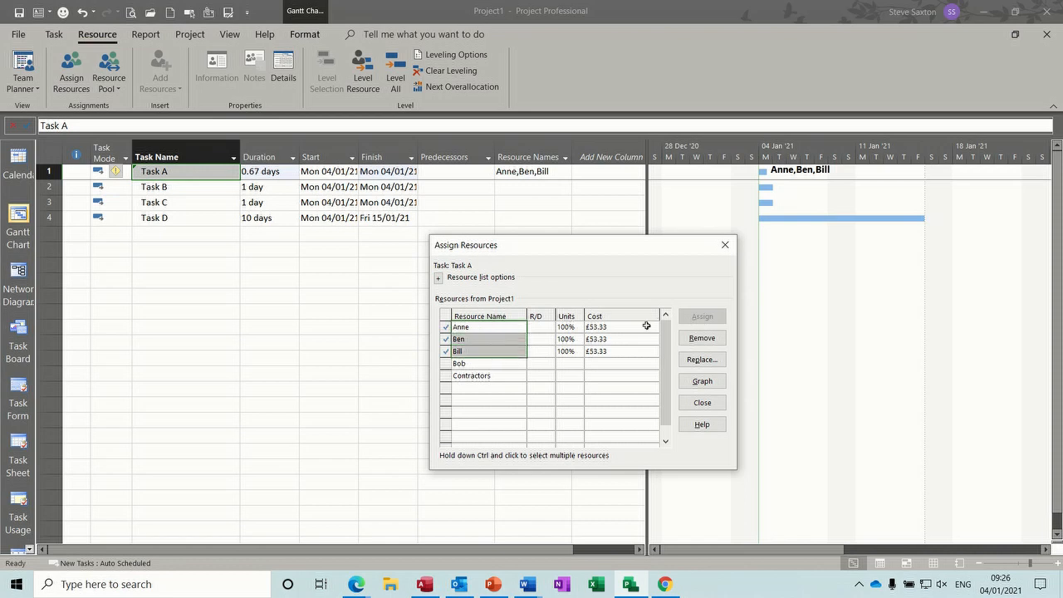
{"action": "left_click", "coordinate": [700, 337]}
{"action": "left_click", "coordinate": [264, 172]}
{"action": "type", "text": "1"}
{"action": "key", "text": "Return"}
{"action": "left_click", "coordinate": [166, 173]}
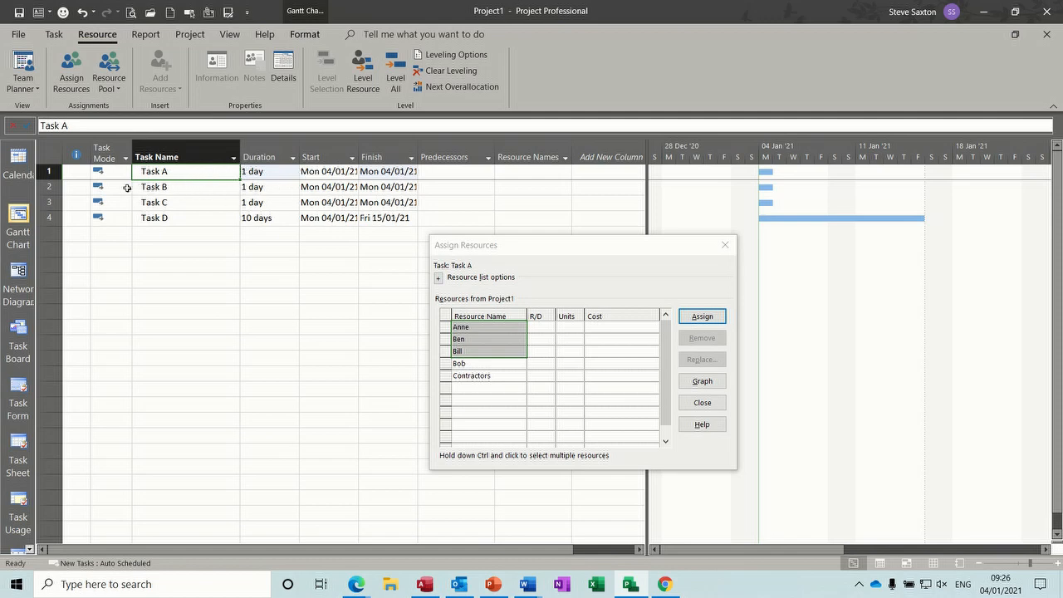
Step: Set Task B's task type to Fixed Duration, leaving Effort driven off
{"action": "double_click", "coordinate": [176, 188]}
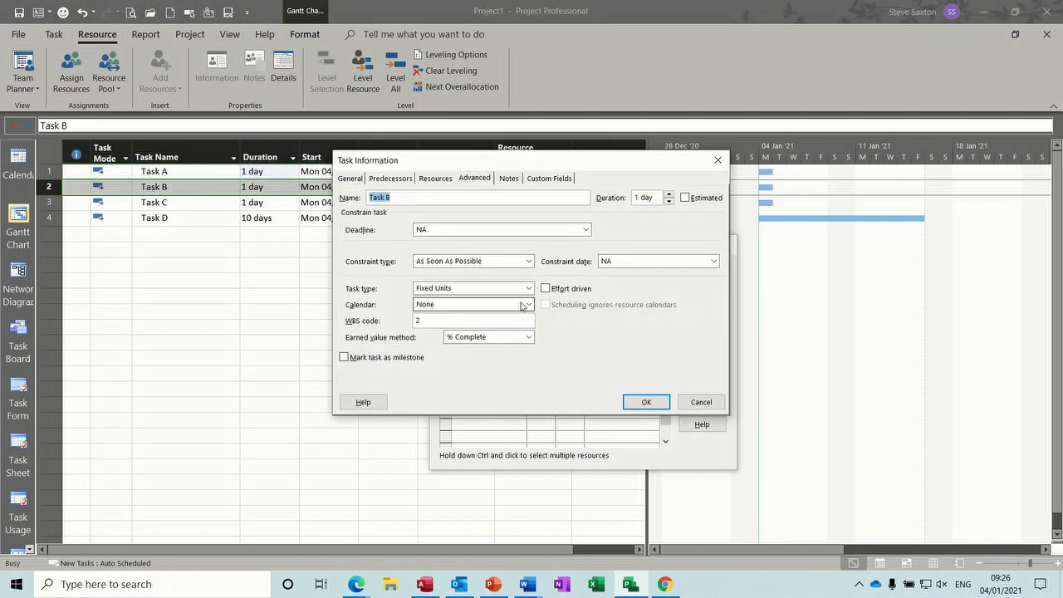
{"action": "left_click", "coordinate": [529, 289]}
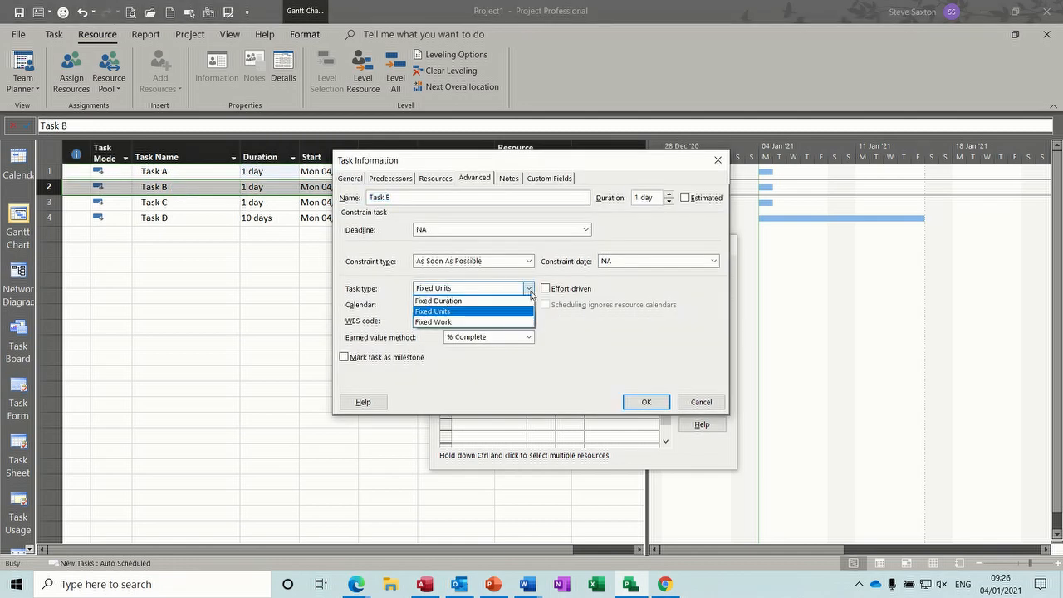
{"action": "left_click", "coordinate": [496, 302]}
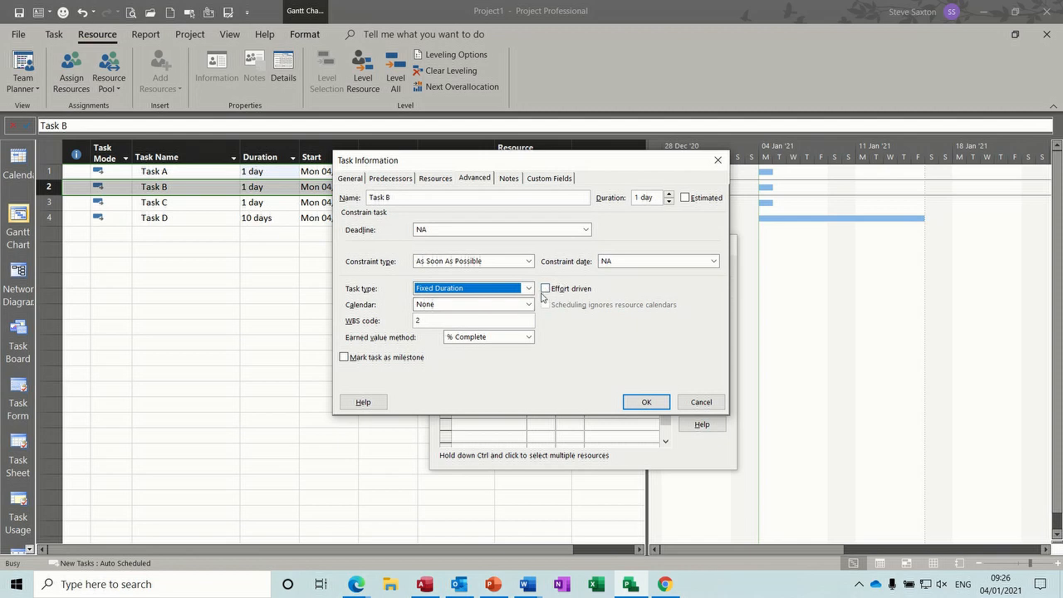
{"action": "left_click", "coordinate": [640, 403]}
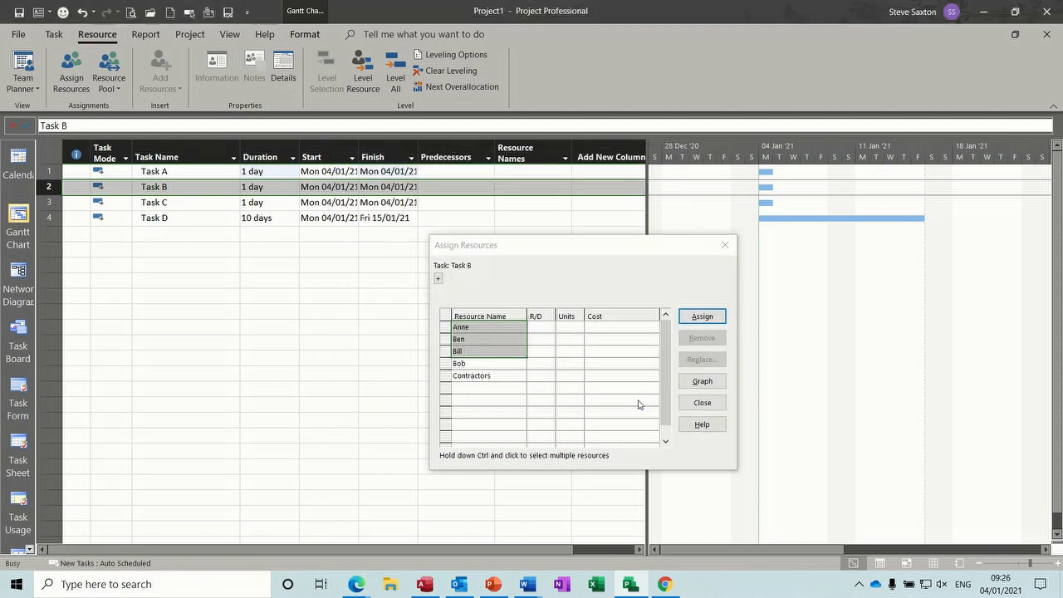
Step: With Effort driven off, assign the first three listed people to Task B one at a time
{"action": "left_click", "coordinate": [479, 329]}
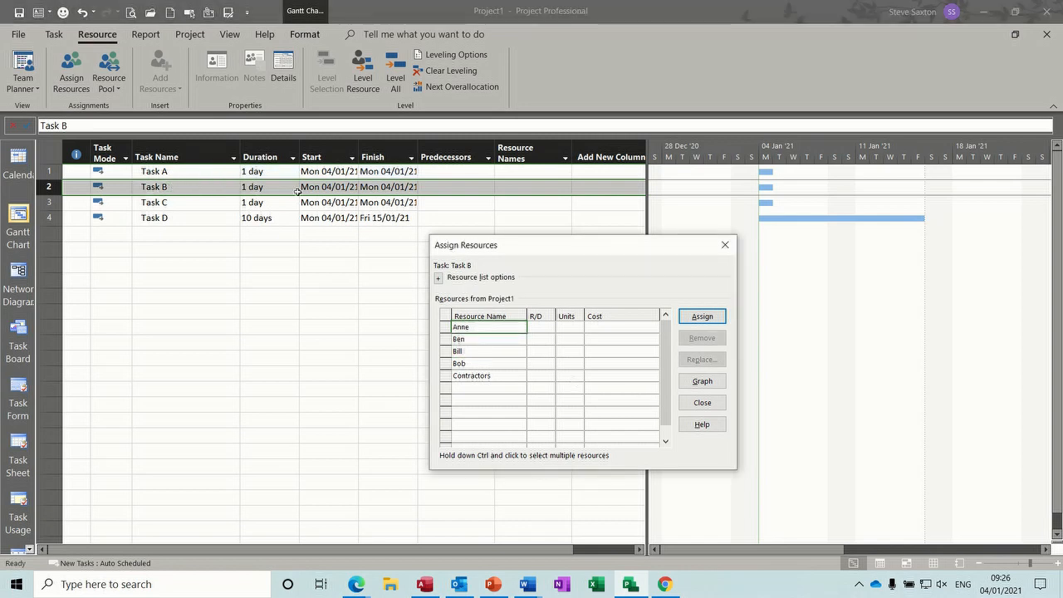
{"action": "left_click", "coordinate": [700, 316]}
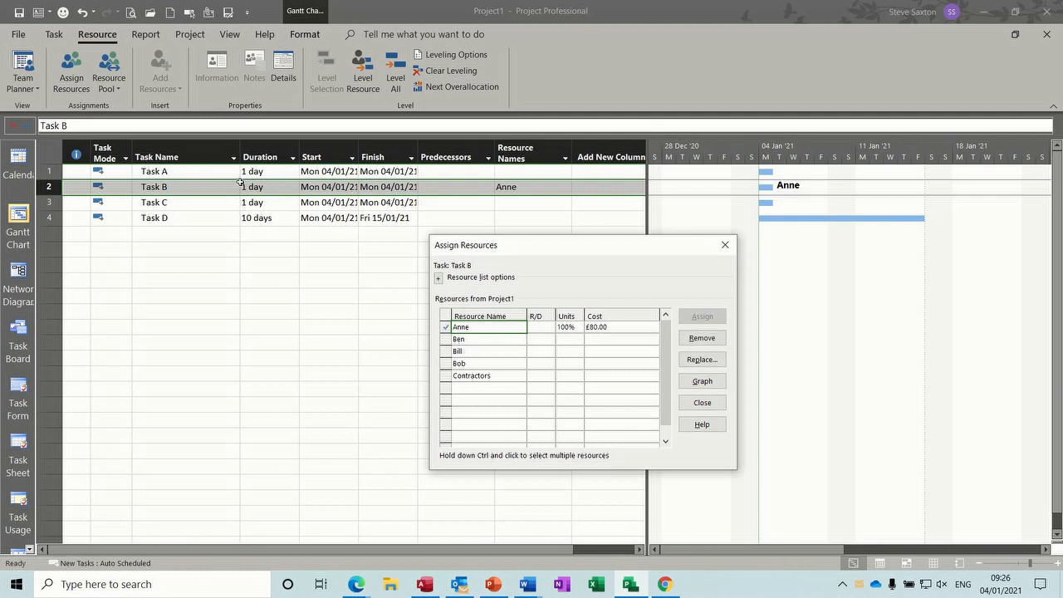
{"action": "left_click", "coordinate": [471, 336]}
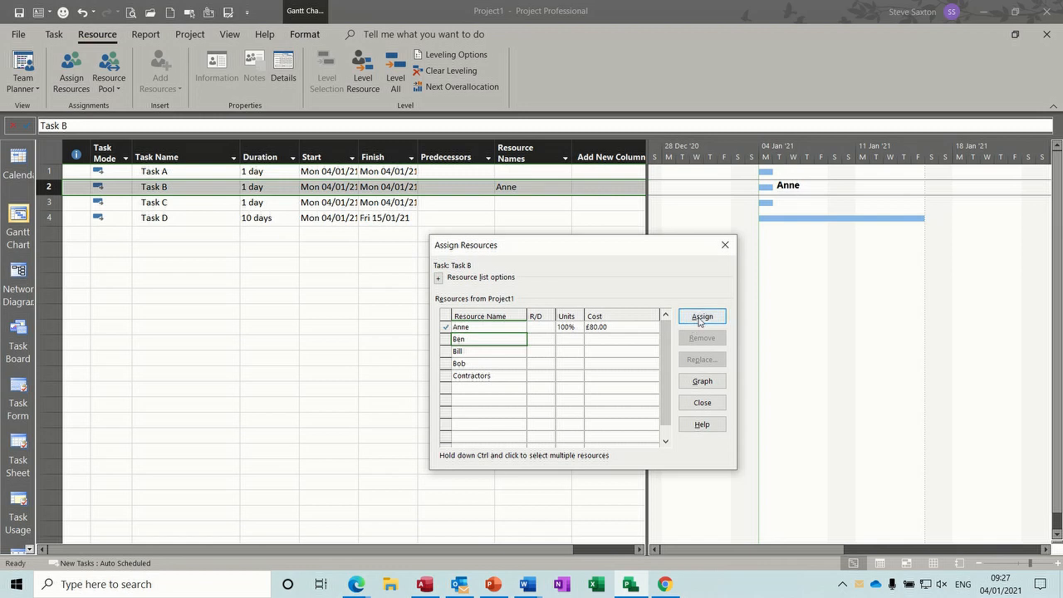
{"action": "left_click", "coordinate": [700, 316]}
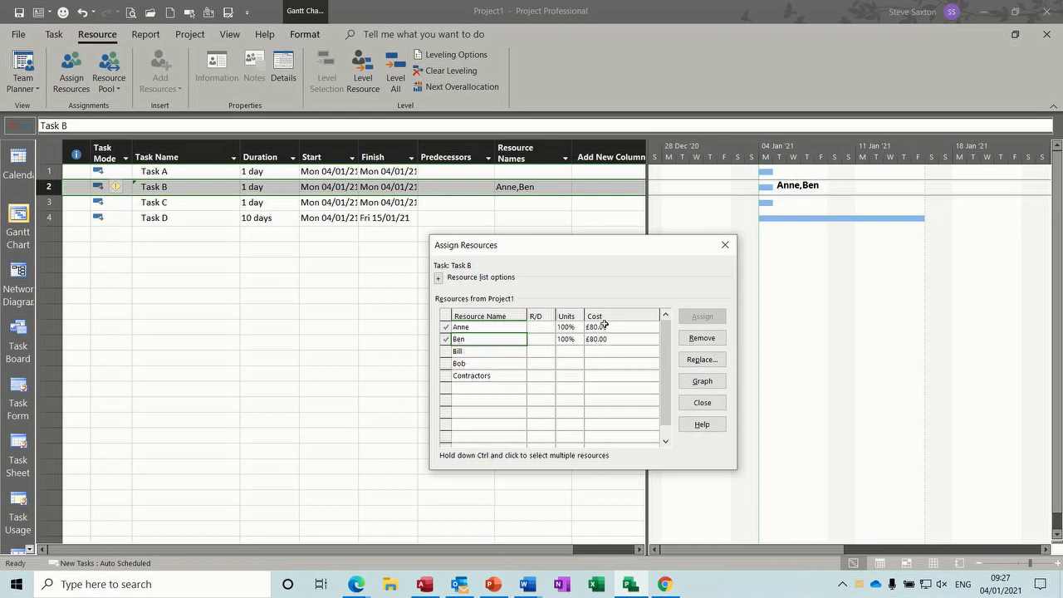
{"action": "left_click", "coordinate": [471, 352]}
{"action": "left_click", "coordinate": [697, 320]}
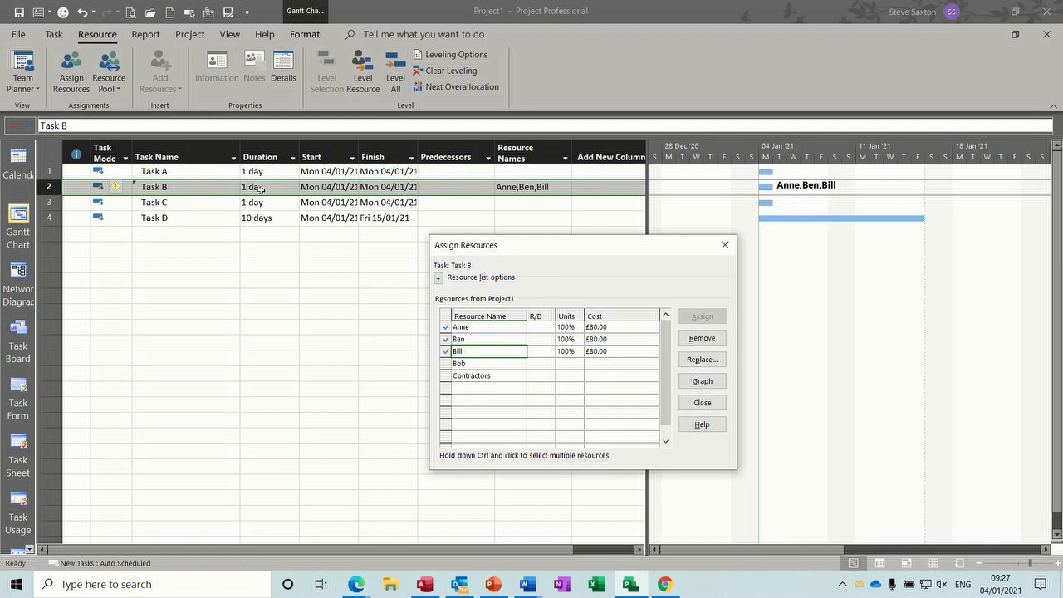
Step: Remove all three assigned people from Task B
{"action": "left_click_drag", "start_coordinate": [541, 220], "coordinate": [515, 180]}
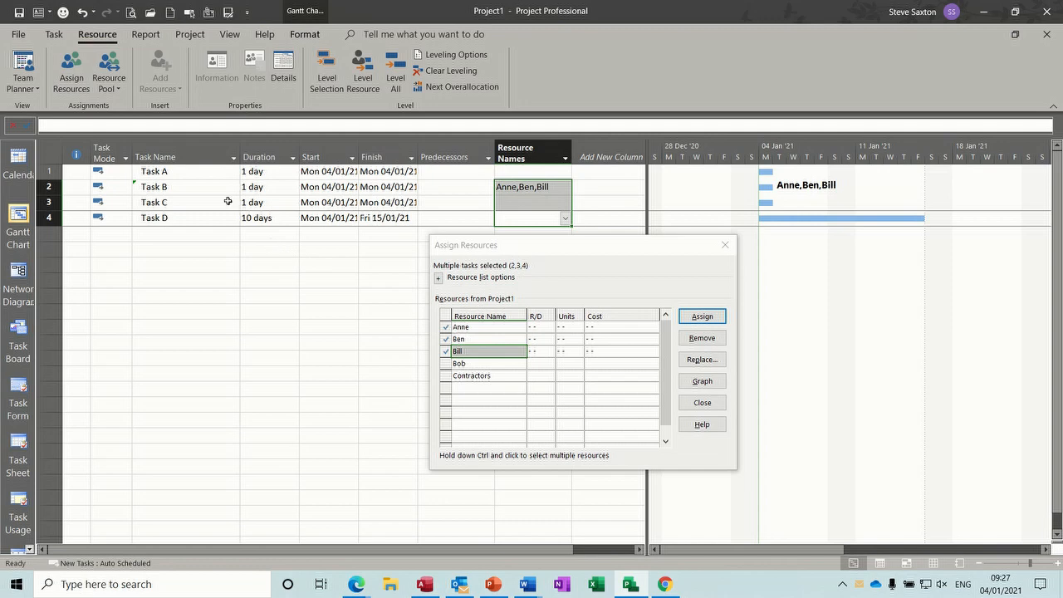
{"action": "left_click", "coordinate": [201, 203]}
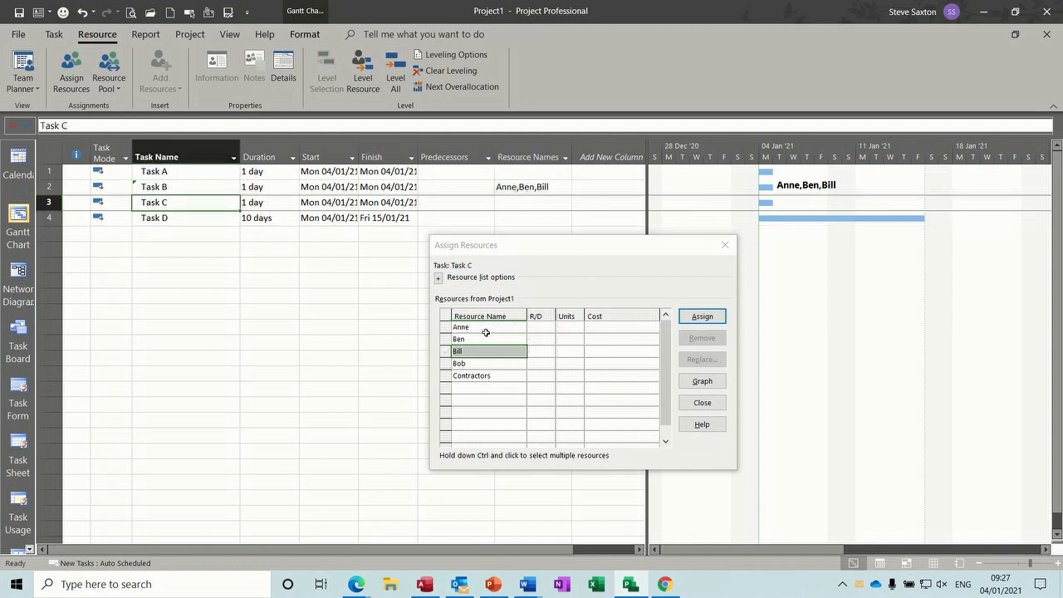
{"action": "left_click", "coordinate": [220, 187]}
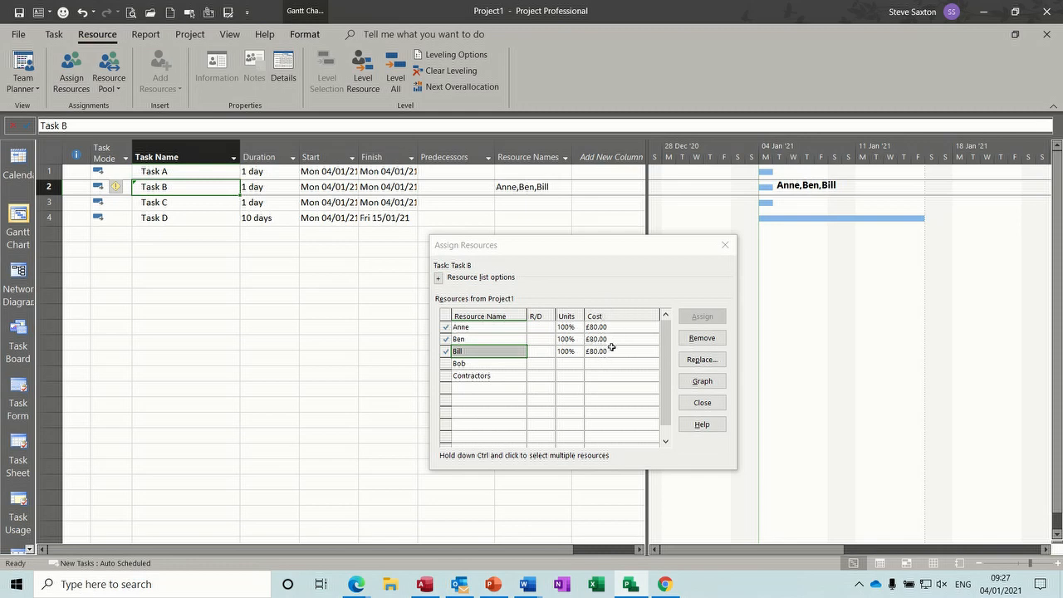
{"action": "left_click", "coordinate": [532, 188]}
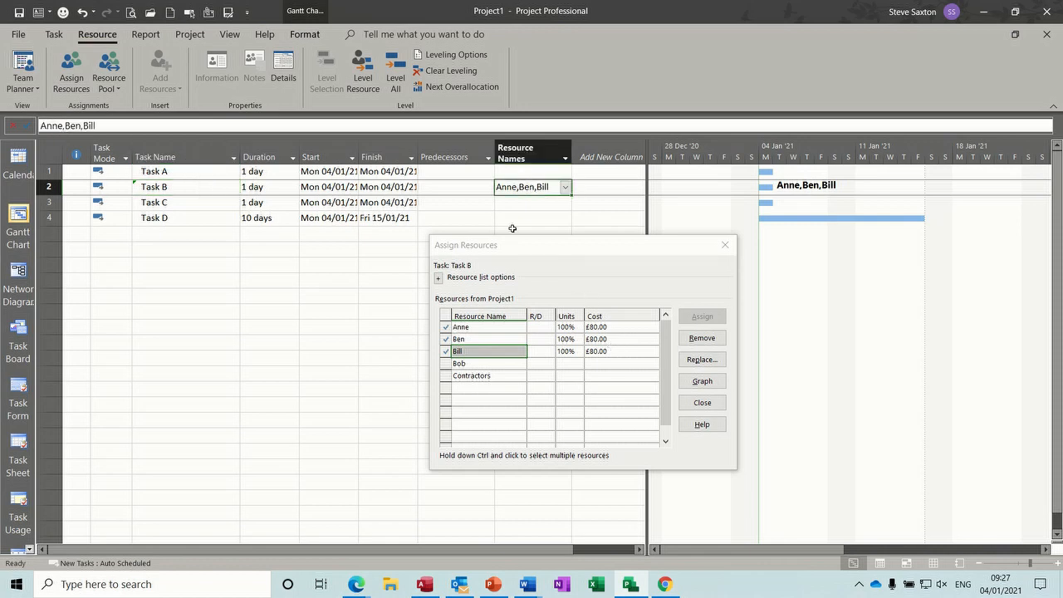
{"action": "key", "text": "Delete"}
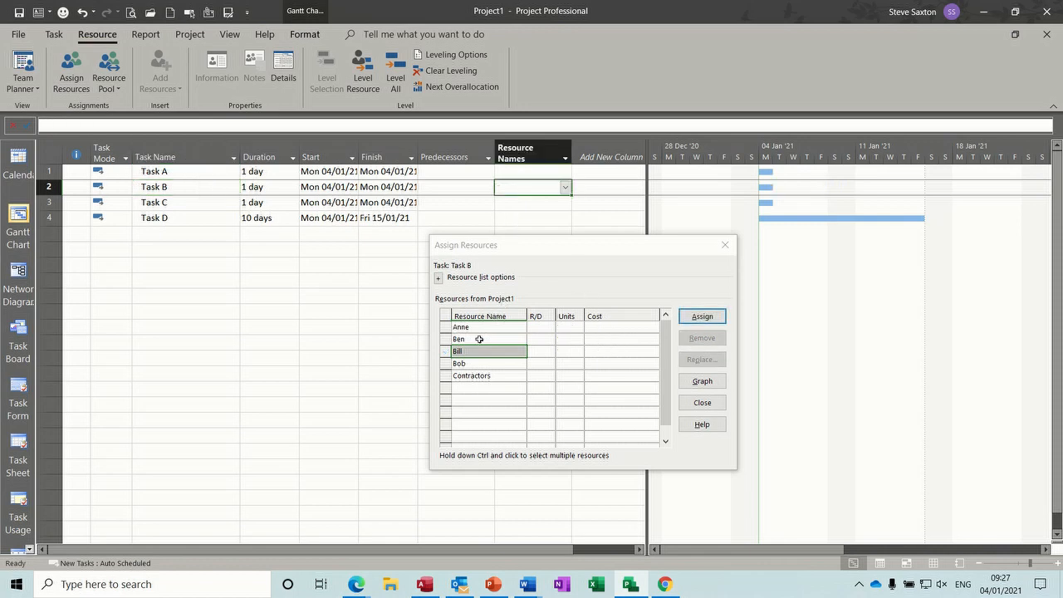
Step: Turn on the Effort driven option for Task B, keeping the Fixed Duration task type
{"action": "double_click", "coordinate": [188, 186]}
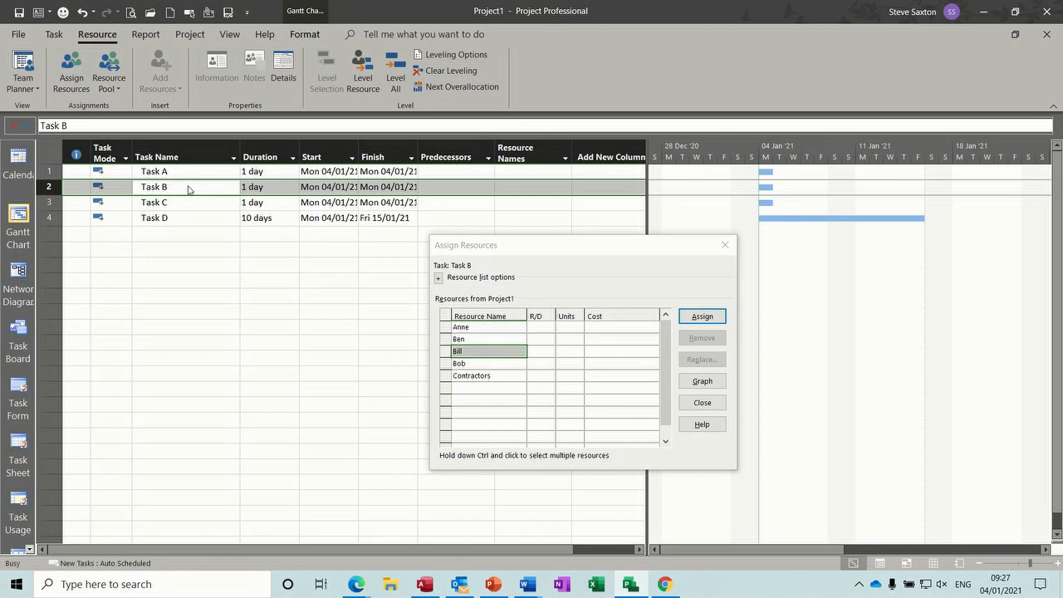
{"action": "left_click", "coordinate": [546, 289]}
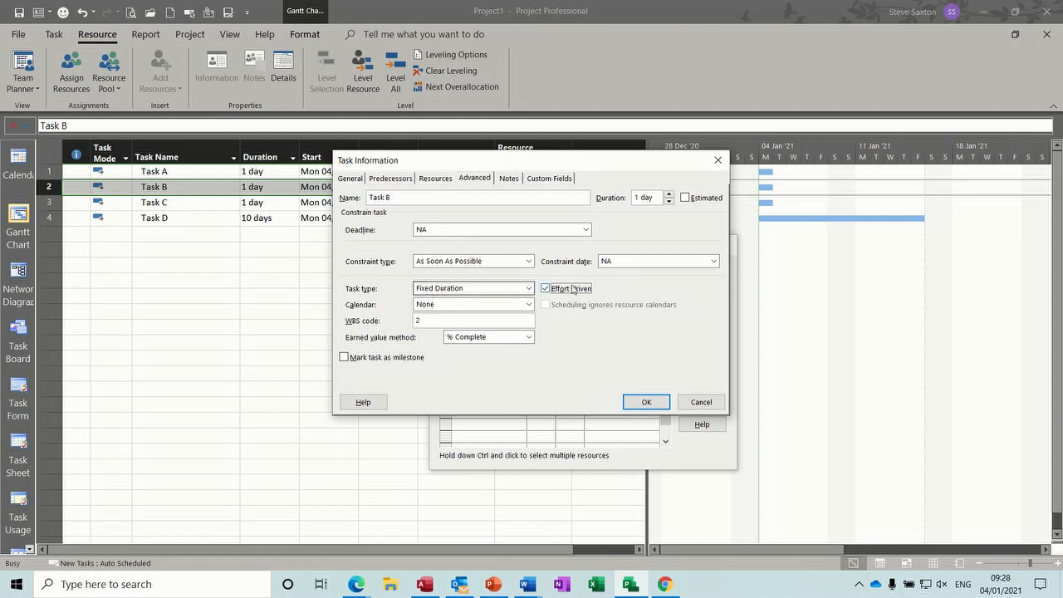
{"action": "left_click", "coordinate": [641, 402]}
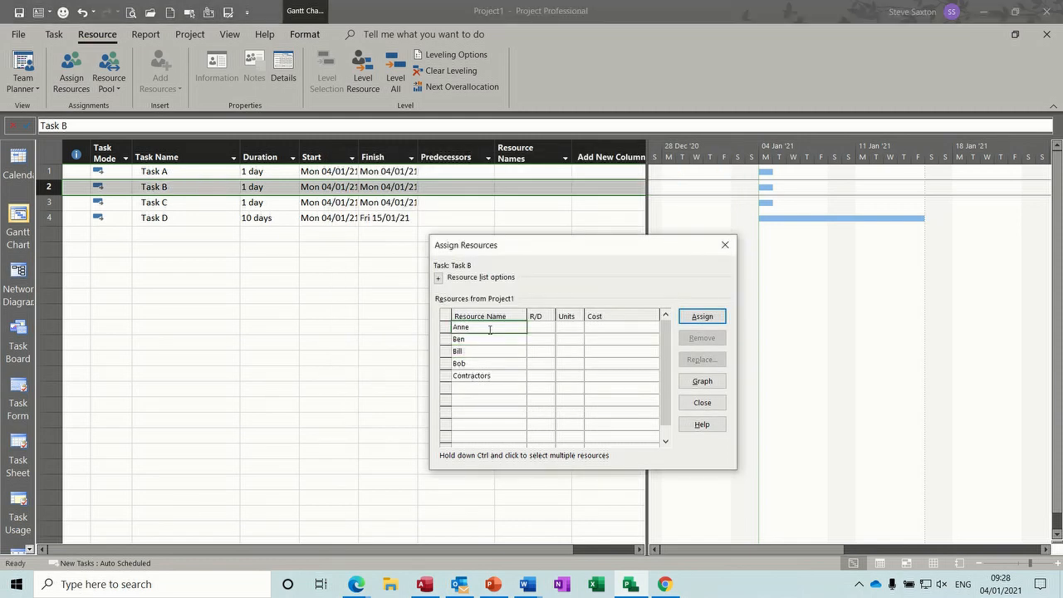
Step: With Effort driven on, assign the first listed person to Task B and add the second listed person separately
{"action": "left_click", "coordinate": [701, 316]}
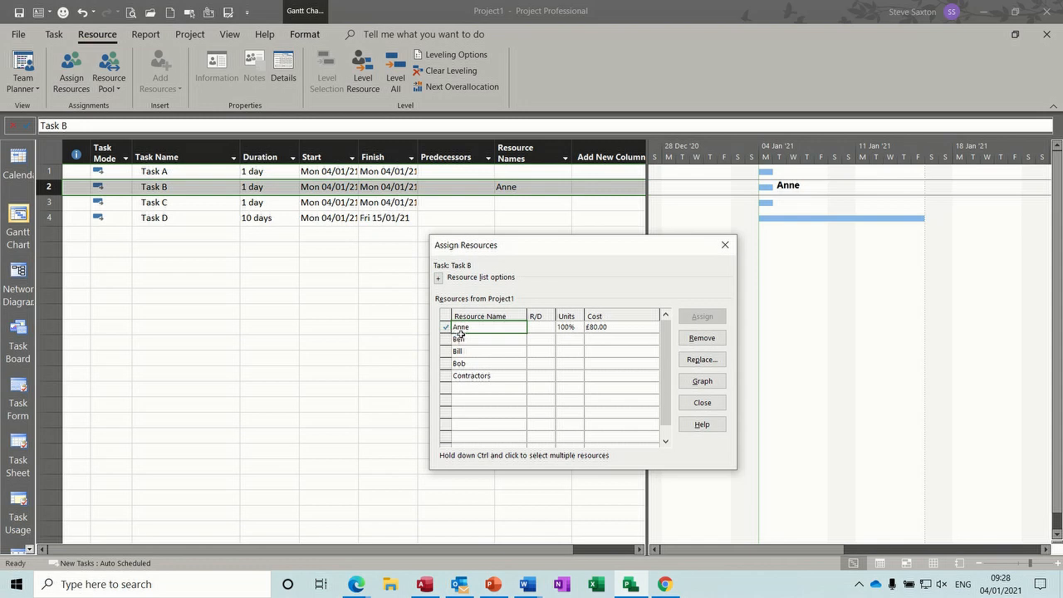
{"action": "left_click", "coordinate": [475, 338]}
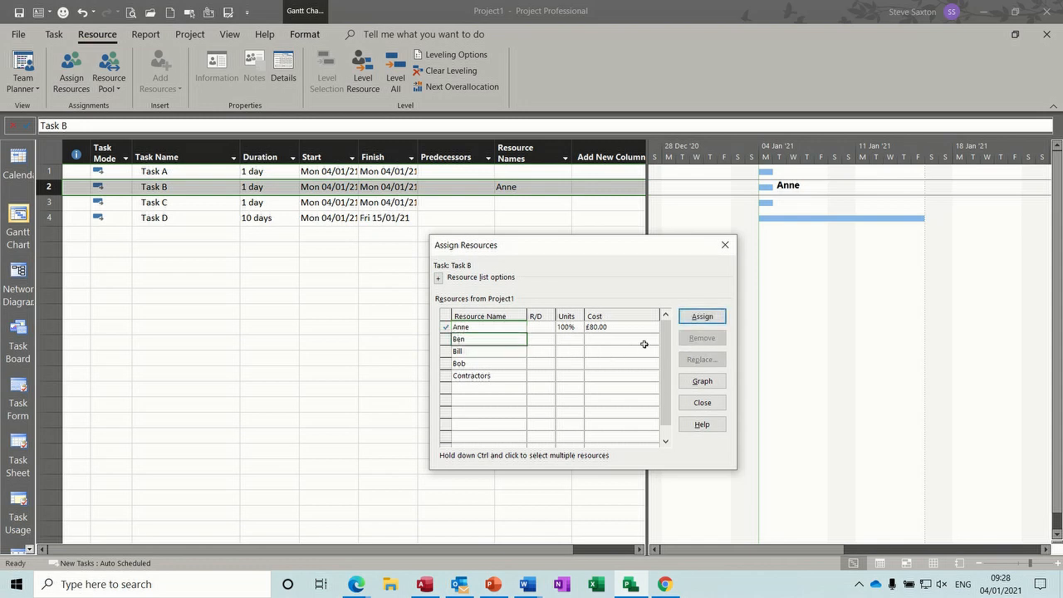
{"action": "left_click", "coordinate": [702, 317]}
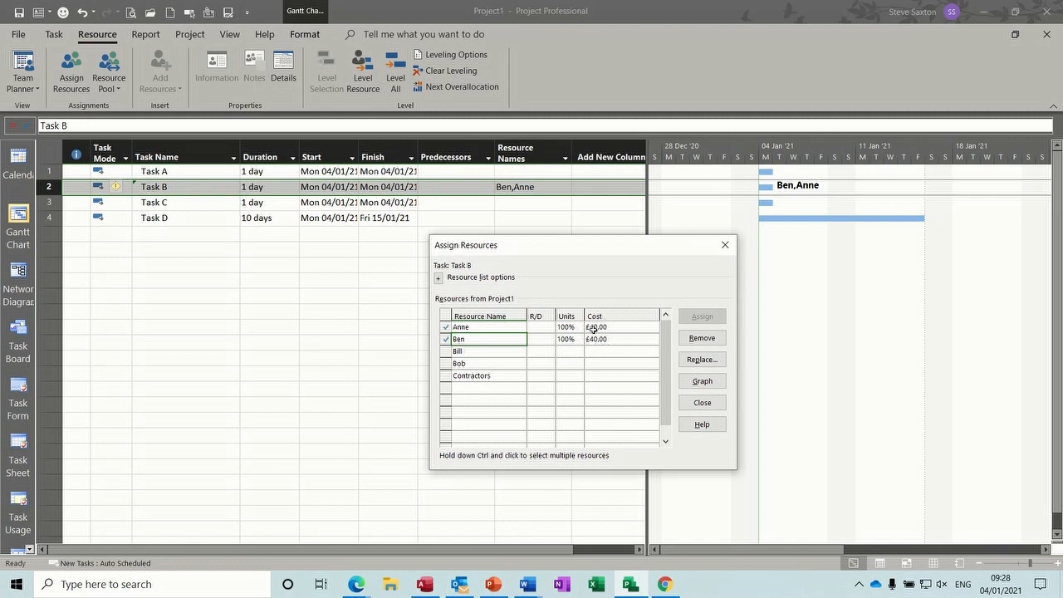
Step: Remove both assigned people from Task B
{"action": "left_click", "coordinate": [483, 339]}
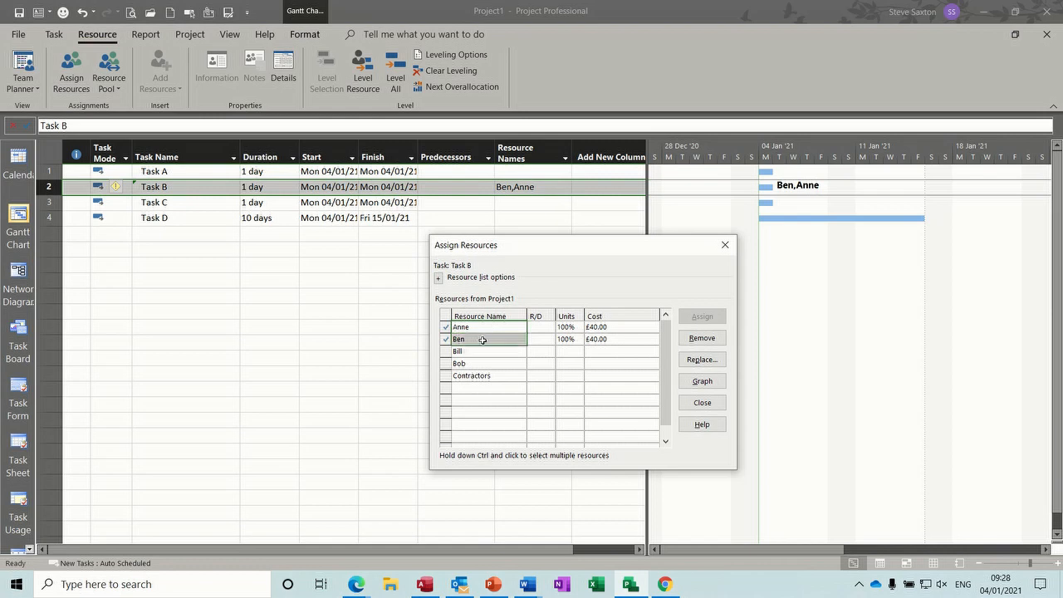
{"action": "left_click", "coordinate": [701, 337]}
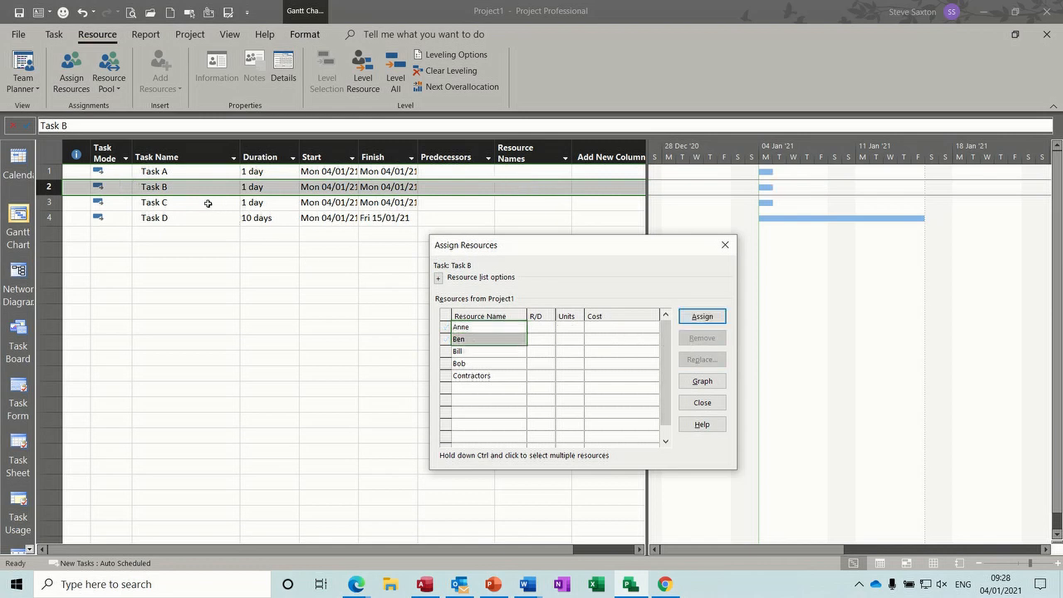
{"action": "left_click", "coordinate": [207, 203]}
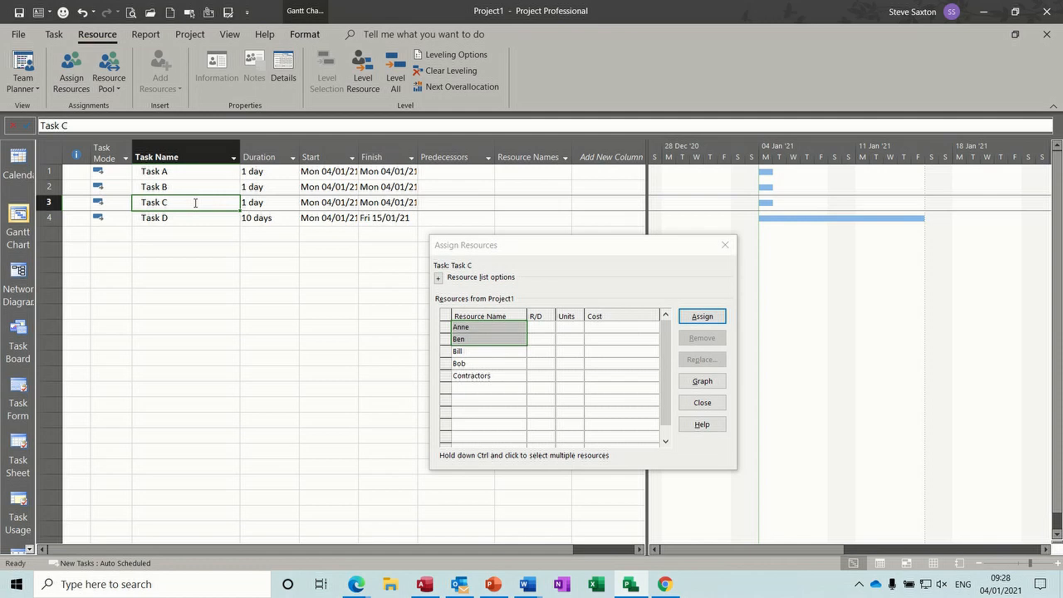
Step: Insert a Work column before the Duration column in the task table
{"action": "right_click", "coordinate": [257, 146]}
{"action": "left_click", "coordinate": [282, 264]}
{"action": "type", "text": "work"}
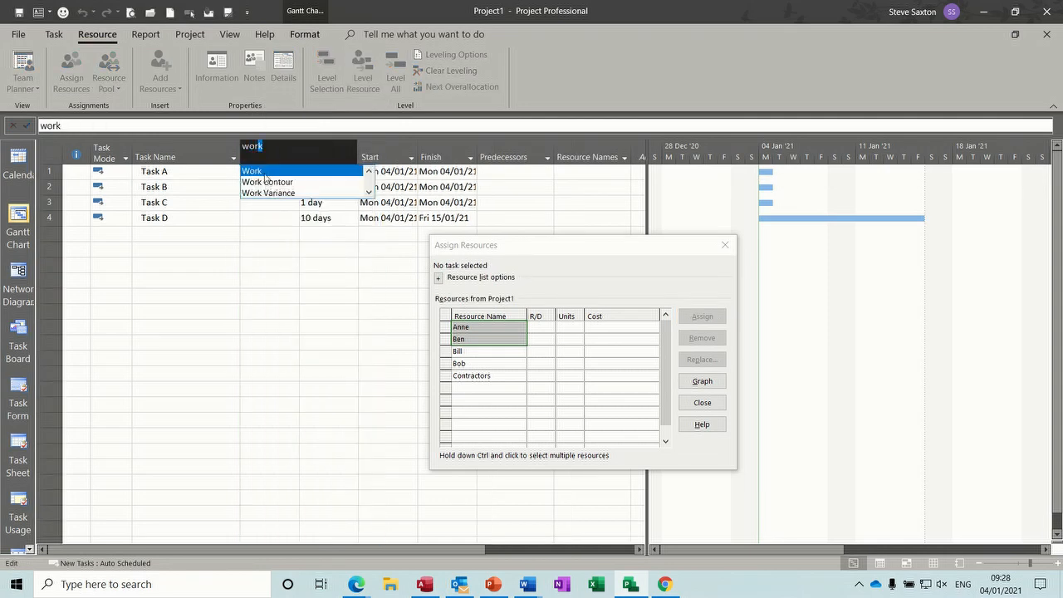
{"action": "key", "text": "Return"}
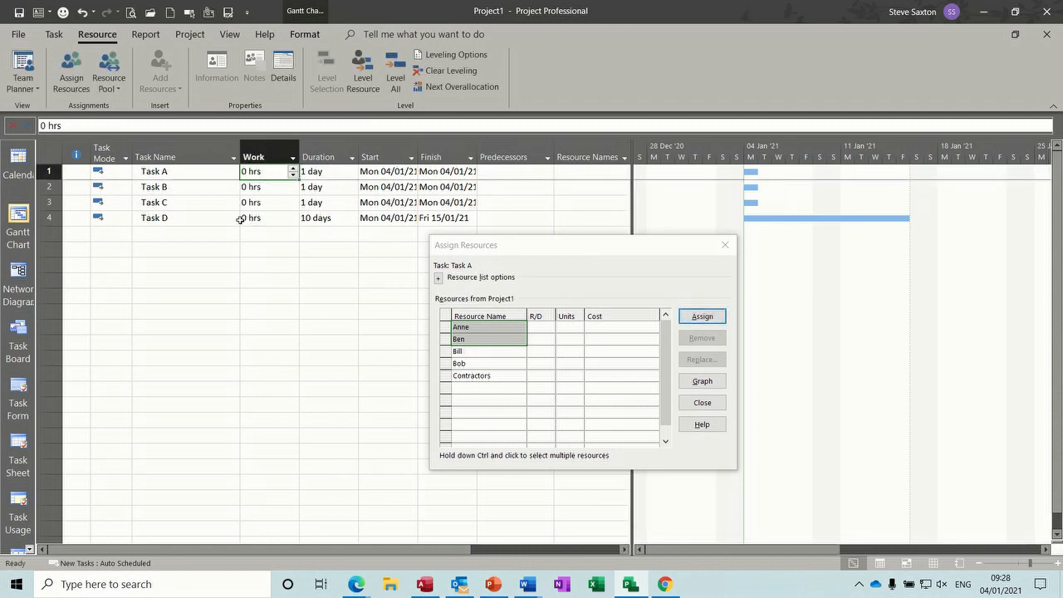
Step: Set Task C's task type to Fixed Work
{"action": "double_click", "coordinate": [198, 204]}
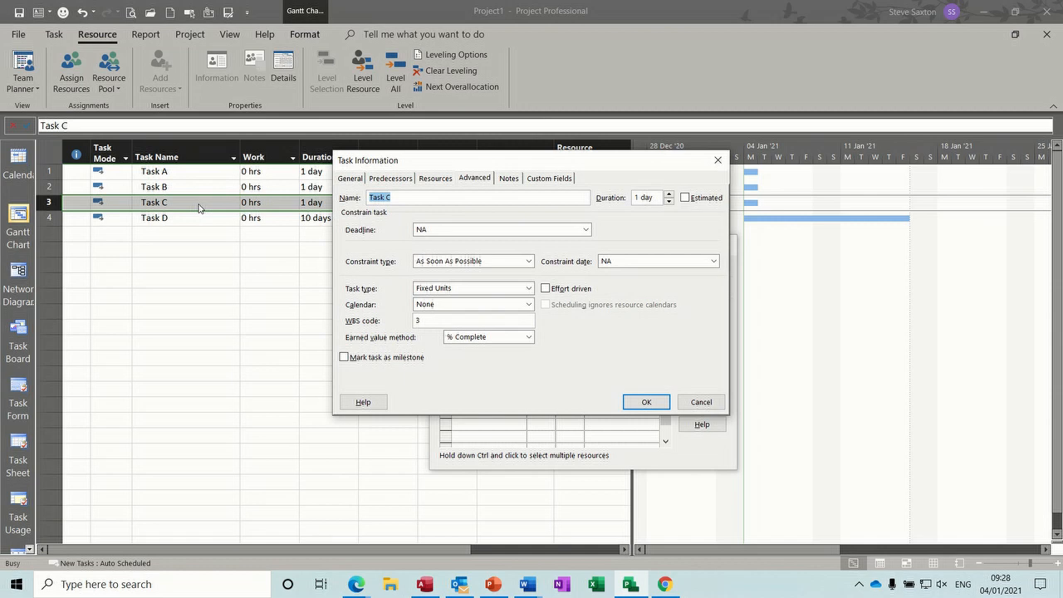
{"action": "left_click", "coordinate": [529, 288]}
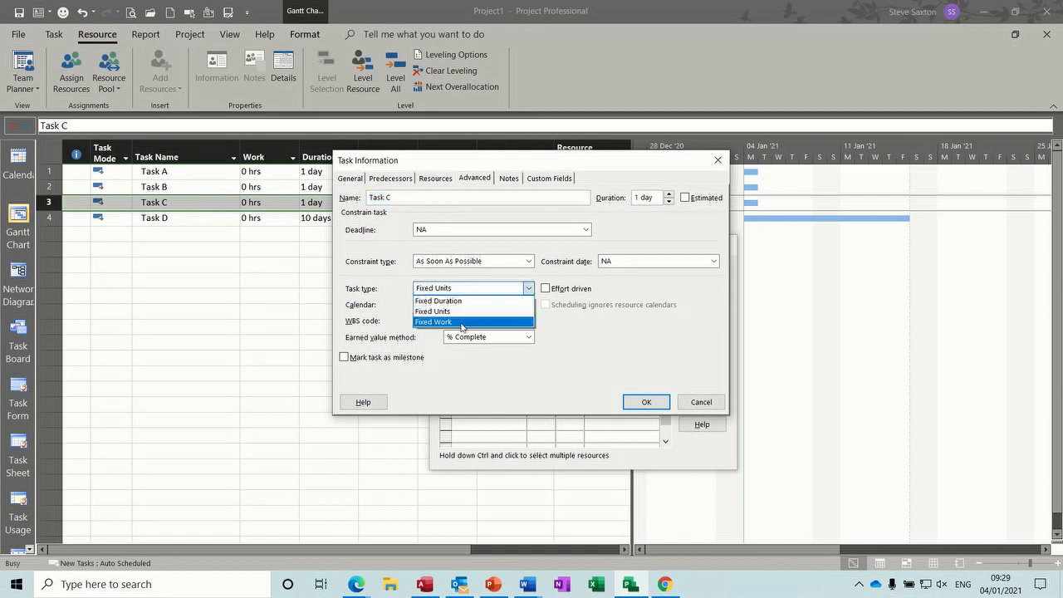
{"action": "left_click", "coordinate": [462, 323]}
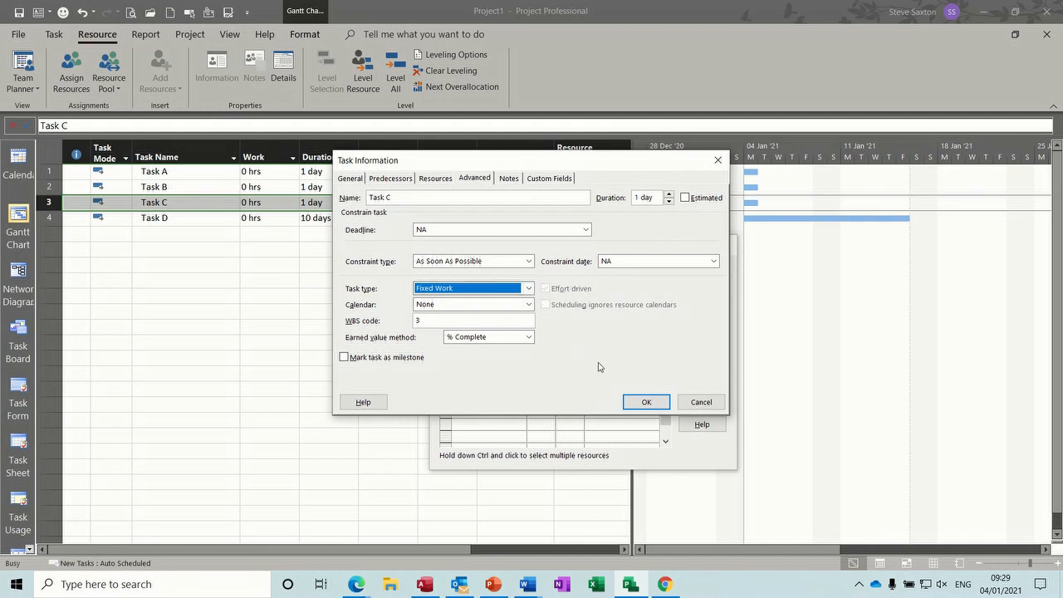
{"action": "left_click", "coordinate": [643, 401]}
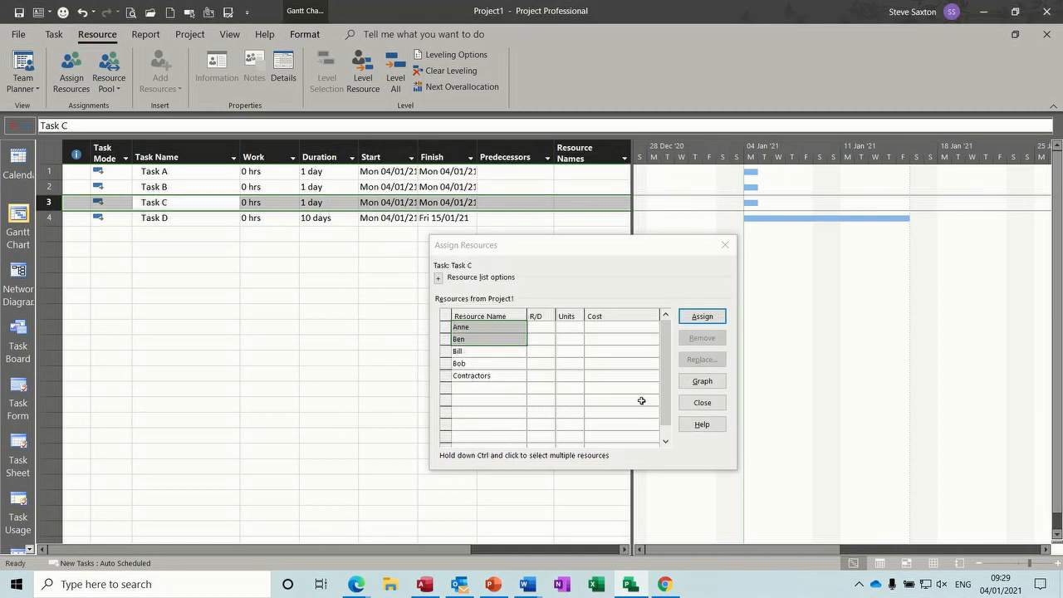
Step: Set Task C's work to 10 hours and its duration to 10 days
{"action": "left_click", "coordinate": [502, 327]}
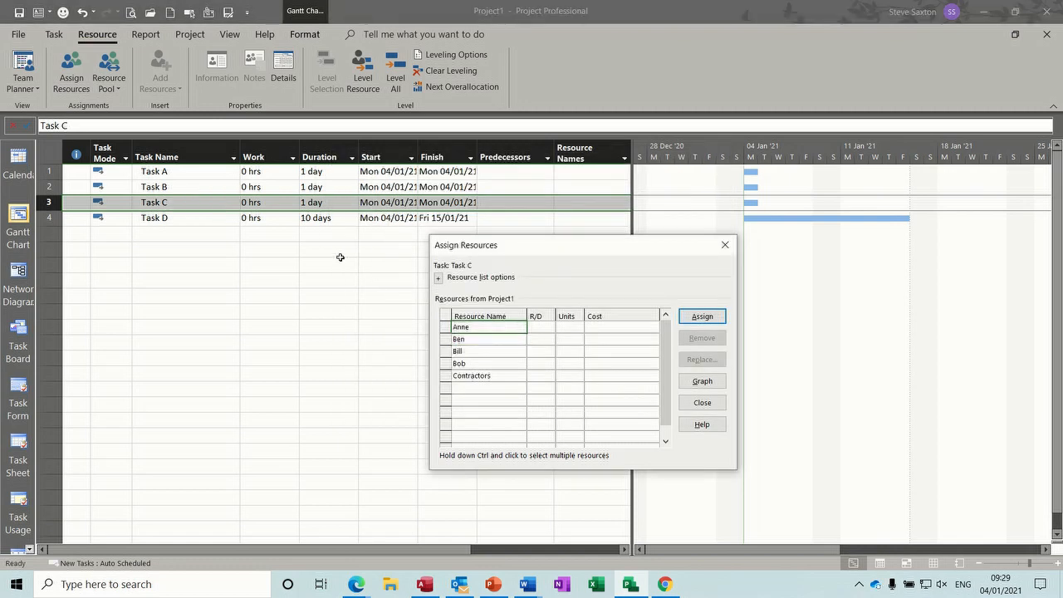
{"action": "left_click", "coordinate": [264, 204]}
{"action": "type", "text": "10"}
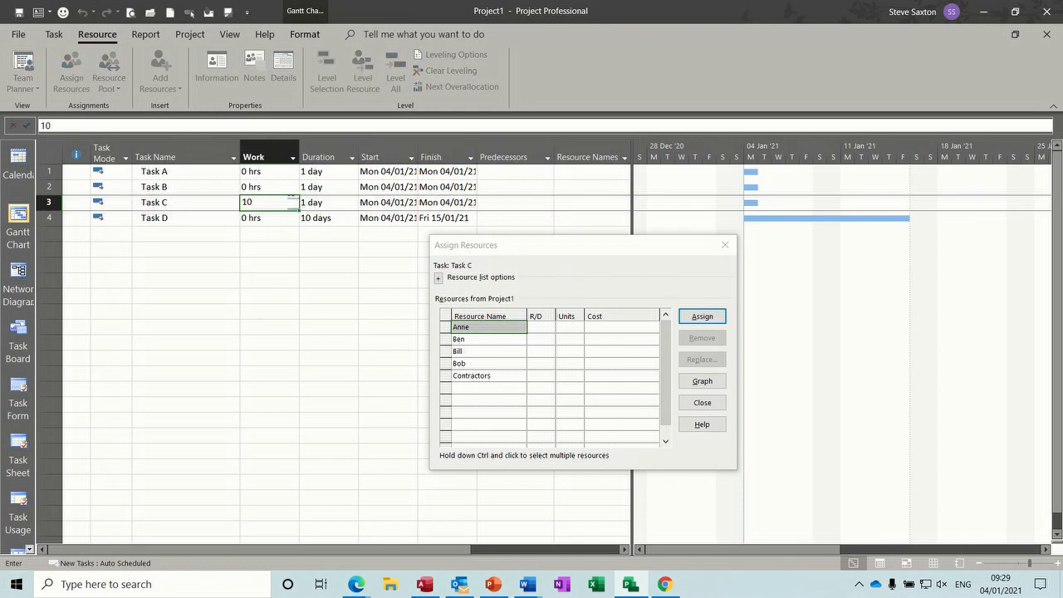
{"action": "left_click", "coordinate": [323, 205]}
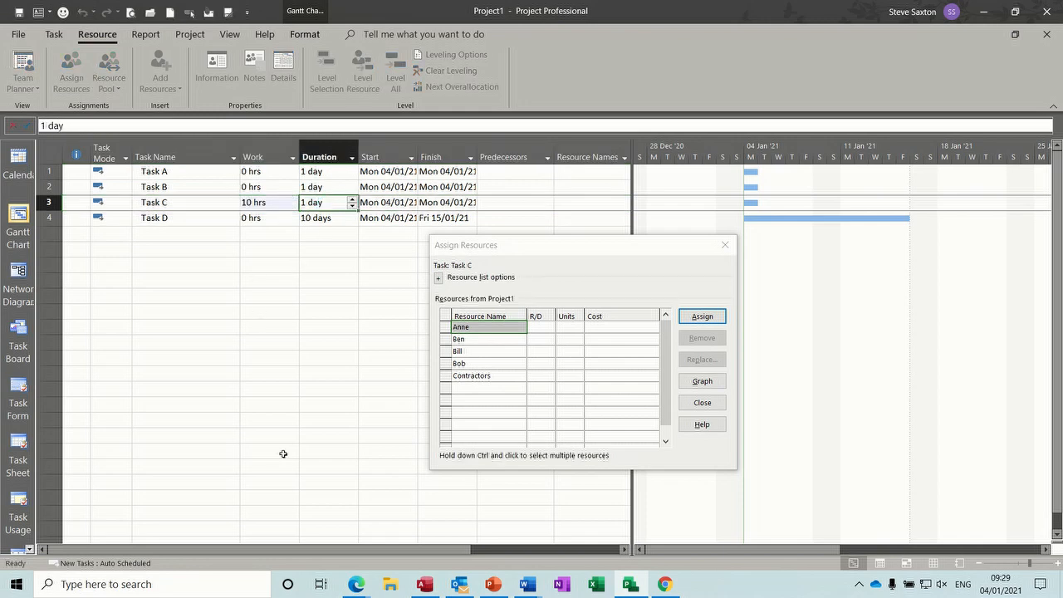
{"action": "type", "text": "10"}
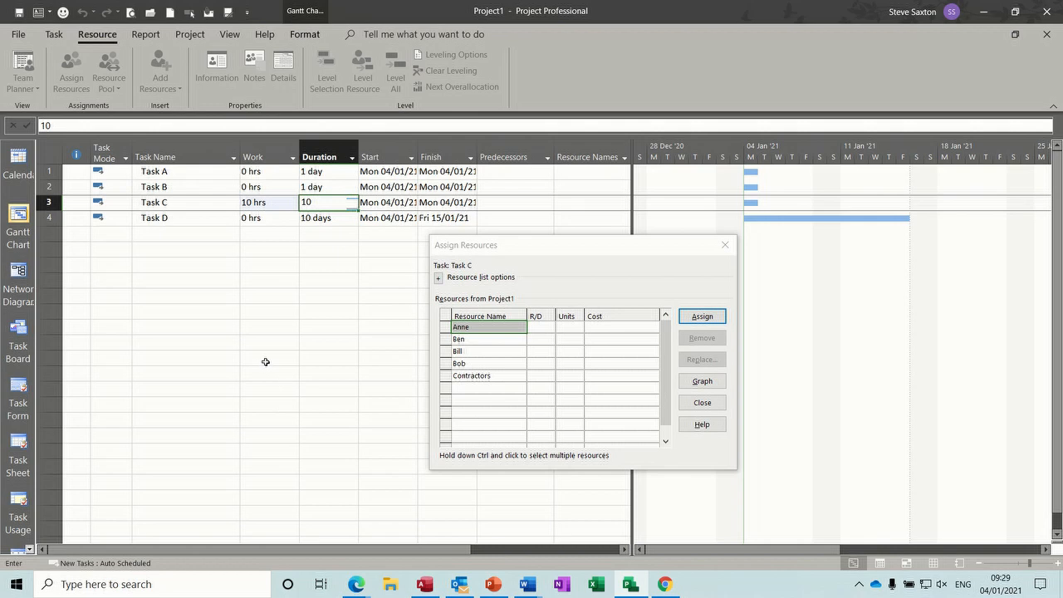
{"action": "left_click", "coordinate": [189, 208]}
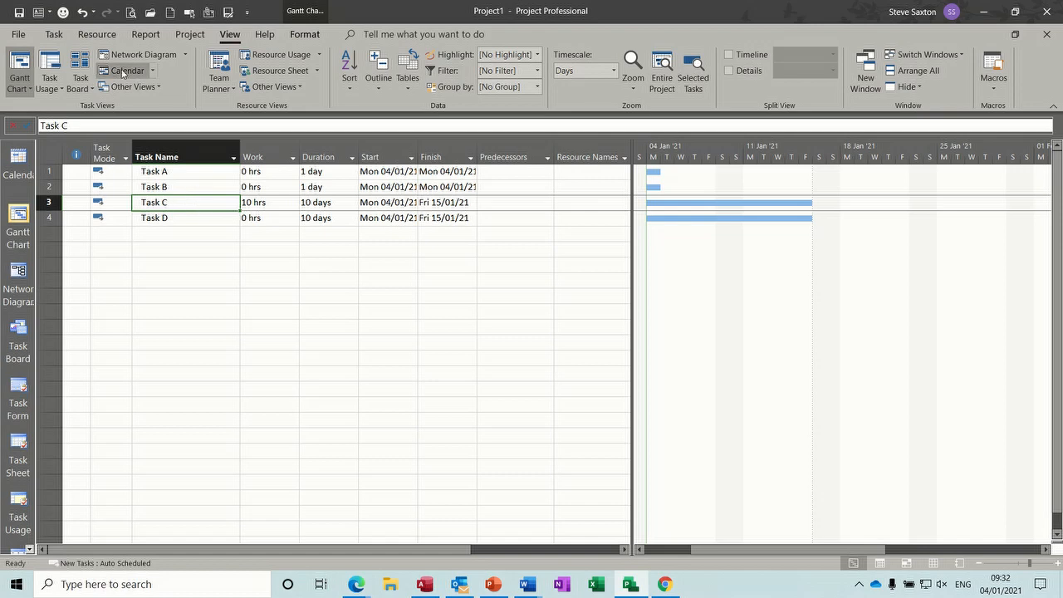
Step: Assign the Contractors resource to Task C
{"action": "left_click", "coordinate": [97, 35]}
{"action": "left_click", "coordinate": [72, 71]}
{"action": "left_click", "coordinate": [731, 408]}
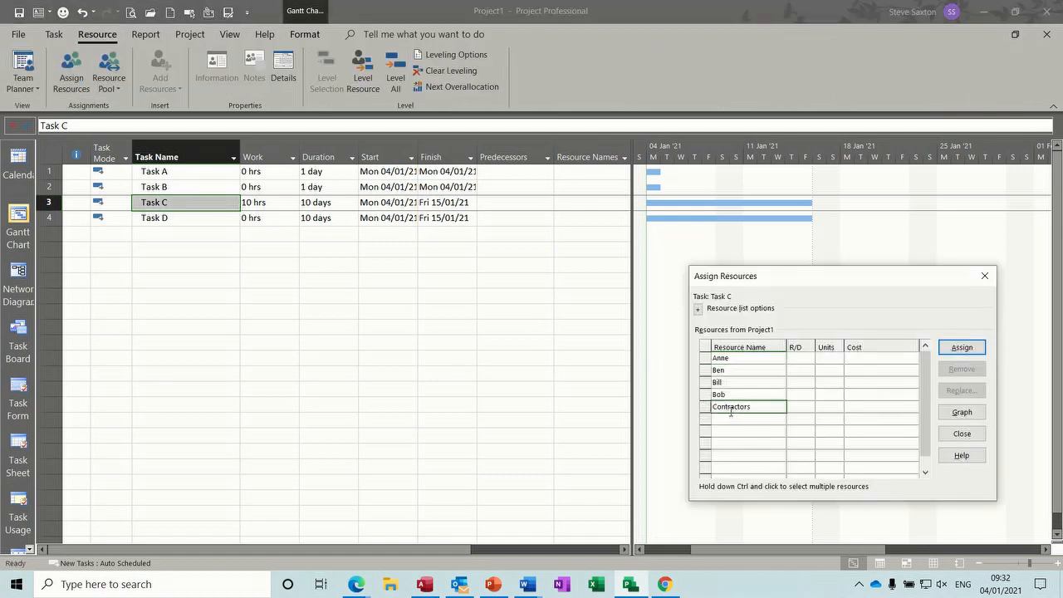
{"action": "left_click", "coordinate": [953, 350]}
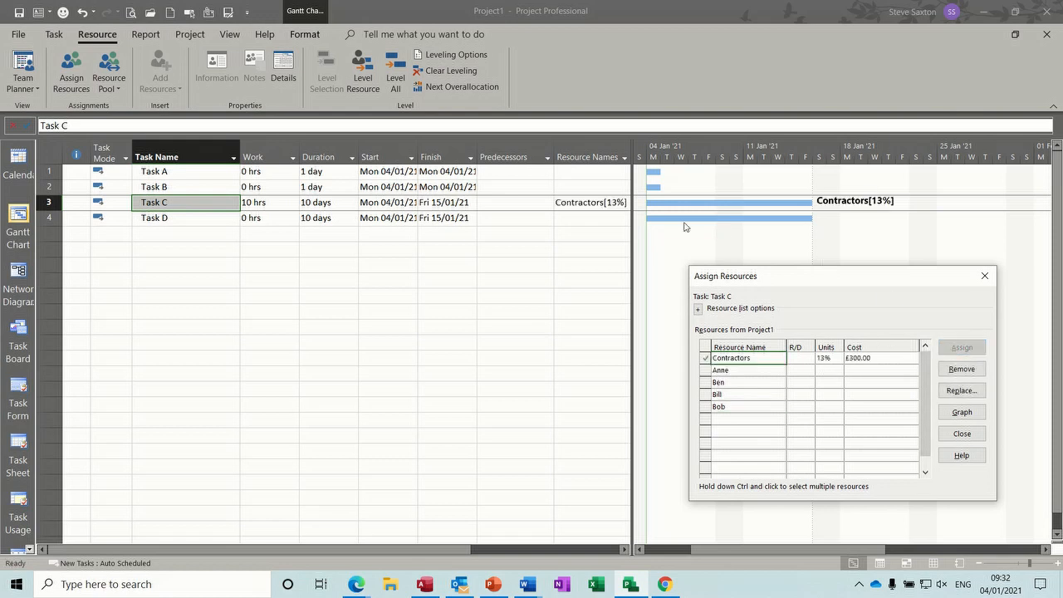
{"action": "left_click", "coordinate": [983, 275]}
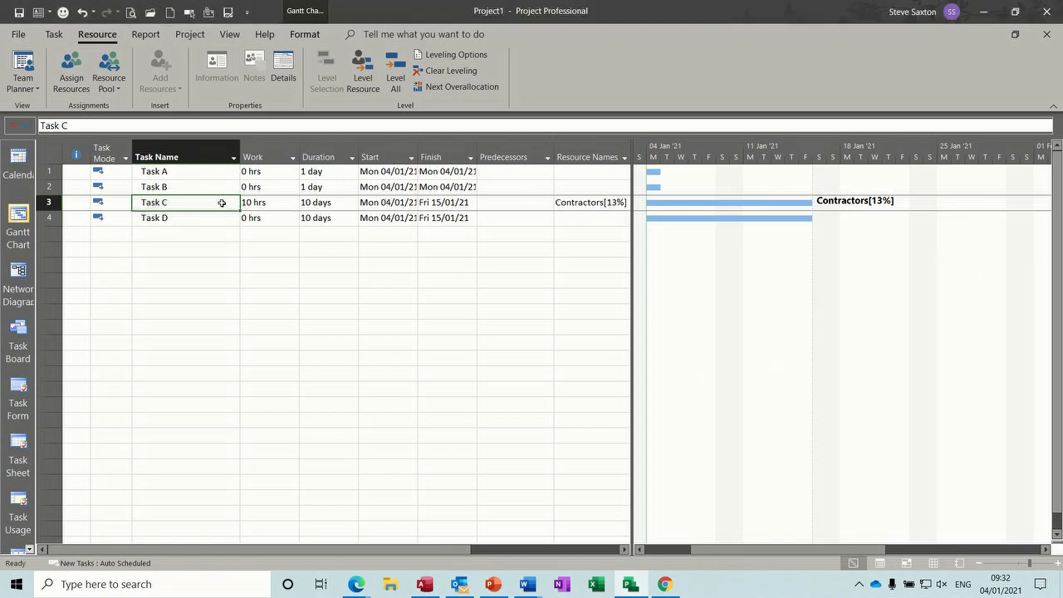
Step: Examine the daily work and cost of Task C's assignment in a Resource Usage details pane, and hide the pane
{"action": "left_click", "coordinate": [230, 35]}
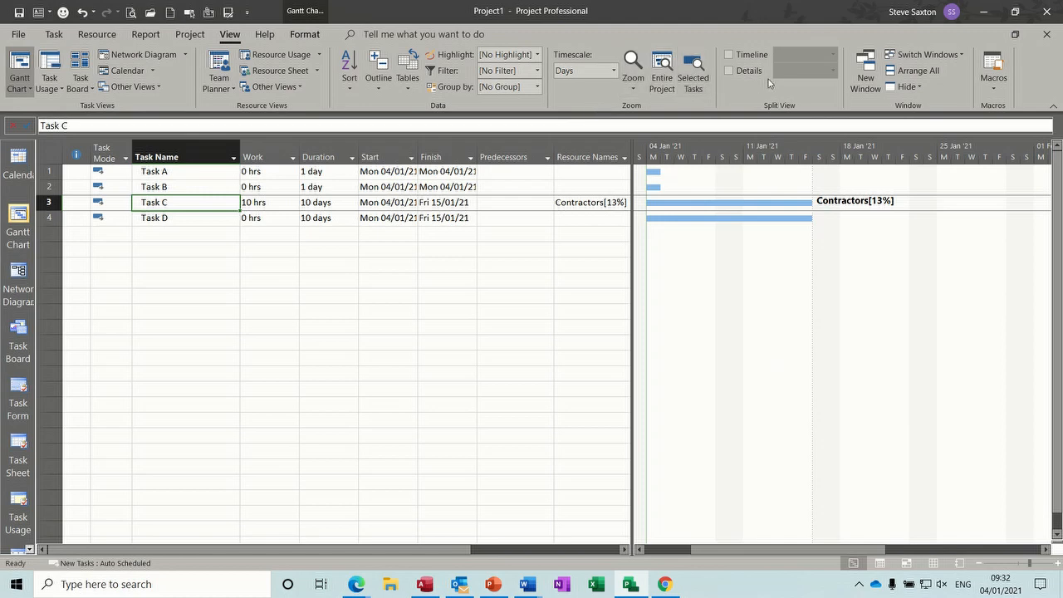
{"action": "left_click", "coordinate": [745, 74]}
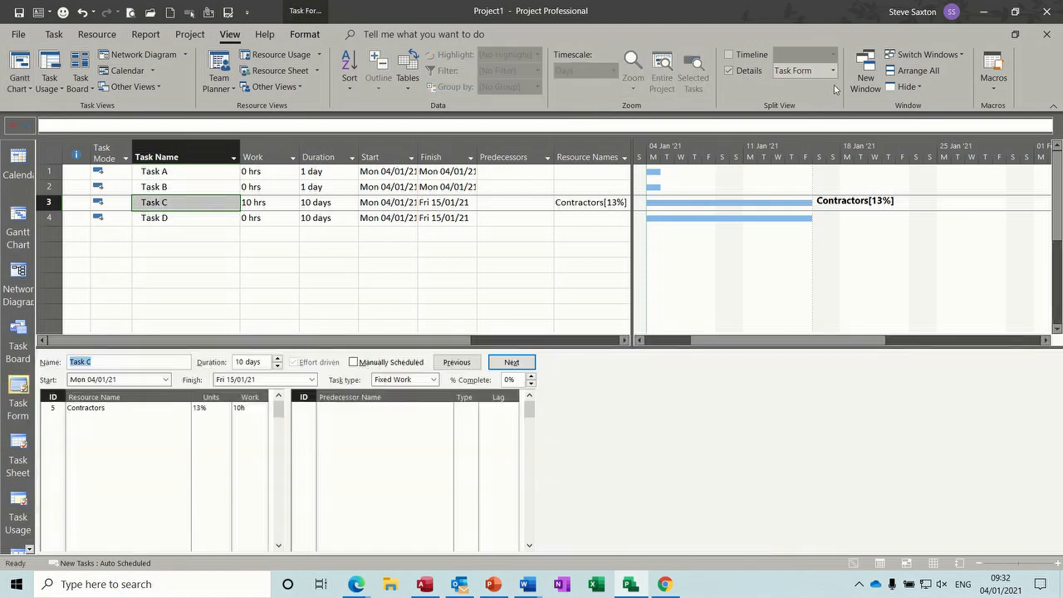
{"action": "left_click", "coordinate": [834, 71]}
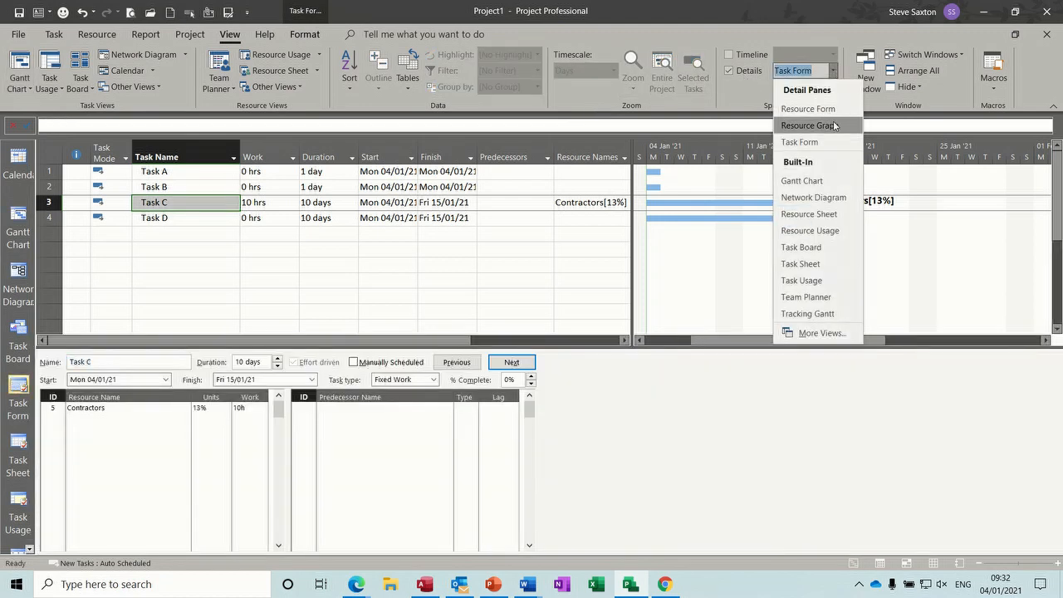
{"action": "left_click", "coordinate": [816, 234]}
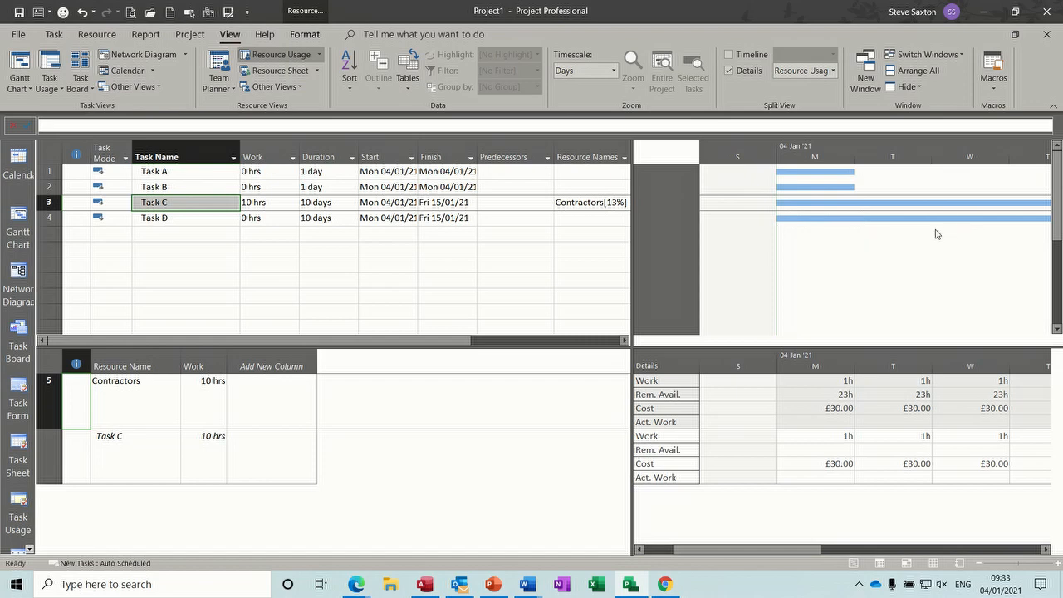
{"action": "left_click", "coordinate": [728, 70]}
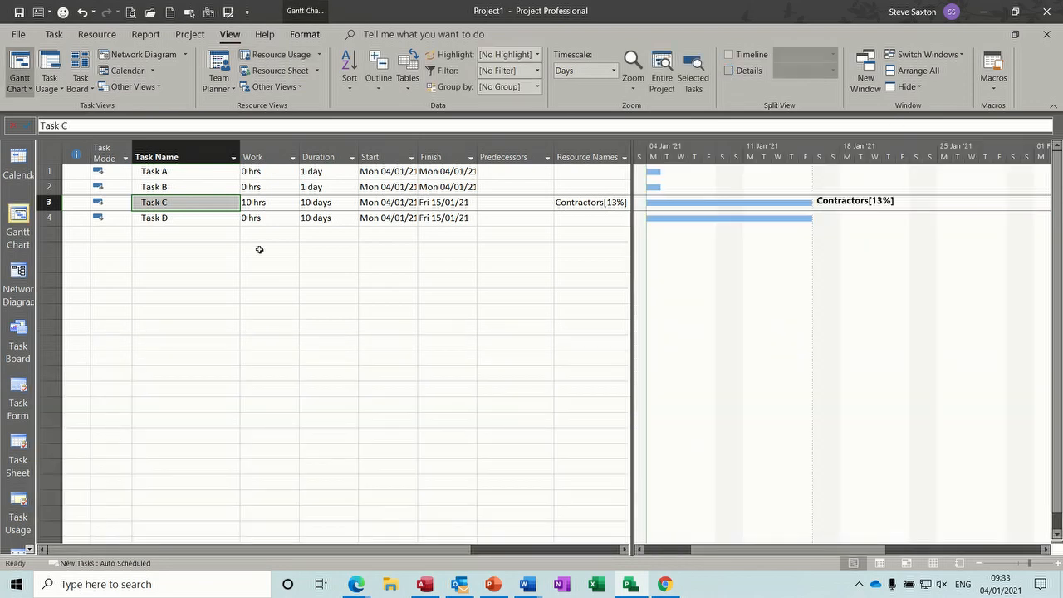
Step: Remove the Contractors assignment from Task C
{"action": "left_click", "coordinate": [216, 176]}
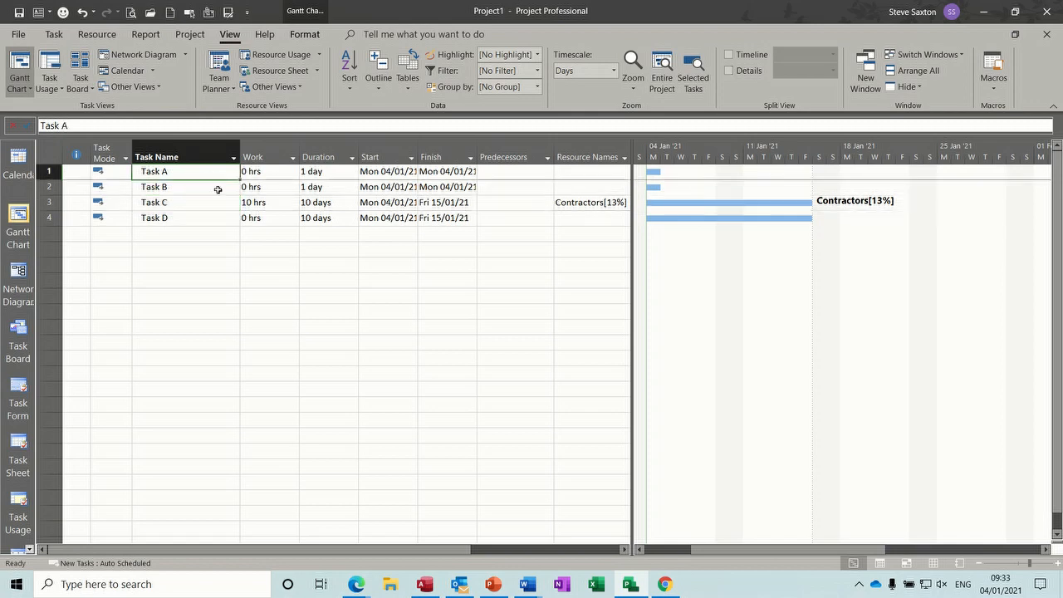
{"action": "left_click", "coordinate": [581, 201]}
{"action": "key", "text": "Delete"}
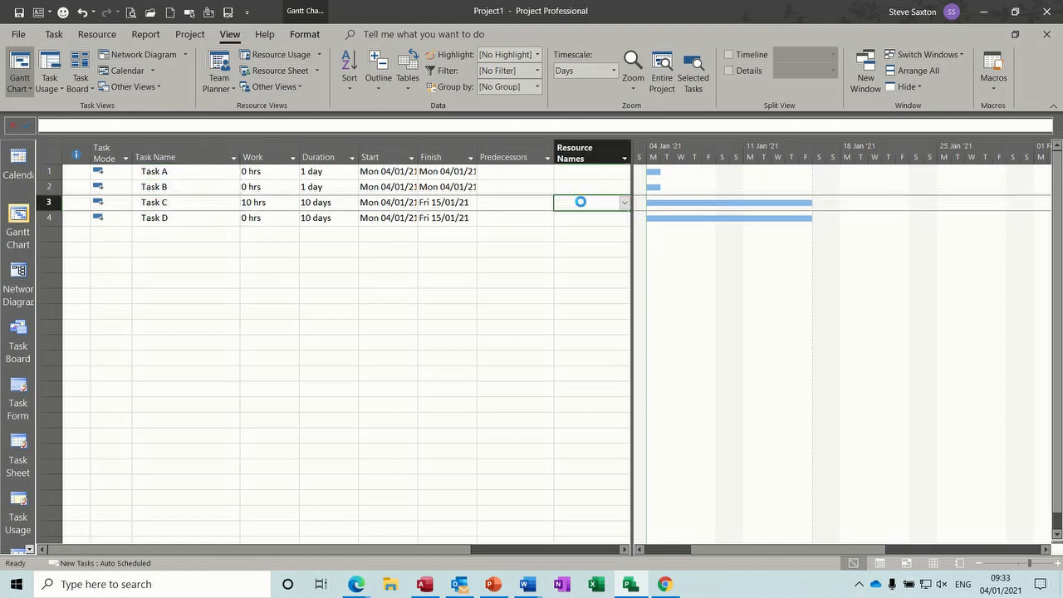
Step: Set Task D's task type to Fixed Work
{"action": "left_click", "coordinate": [181, 220]}
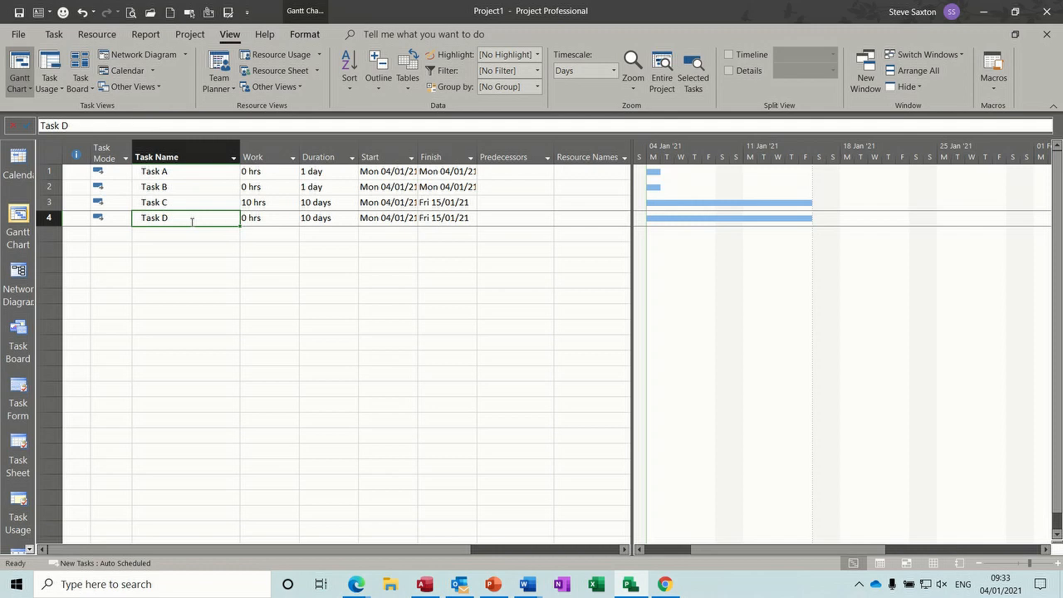
{"action": "double_click", "coordinate": [192, 221]}
{"action": "left_click", "coordinate": [528, 288]}
{"action": "left_click", "coordinate": [481, 326]}
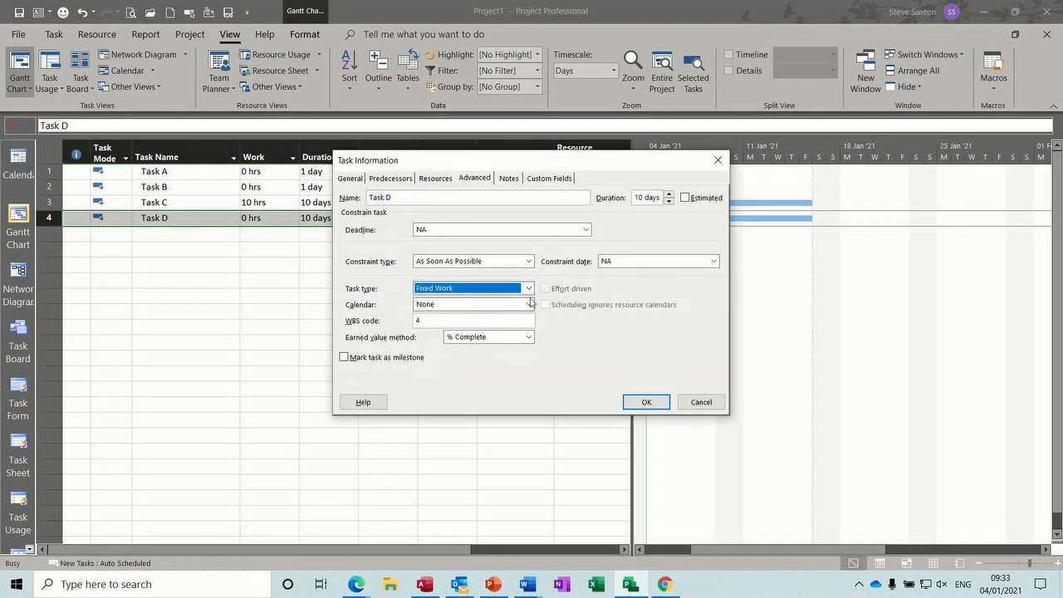
{"action": "left_click", "coordinate": [641, 402]}
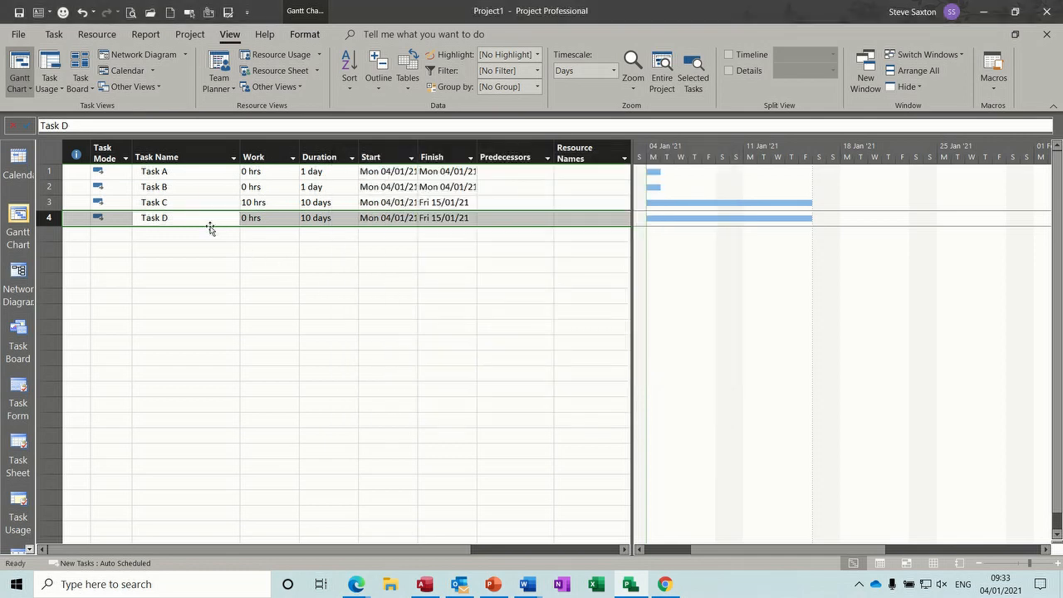
Step: Set Task D's work to 10 hours
{"action": "left_click", "coordinate": [251, 219]}
{"action": "type", "text": "1"}
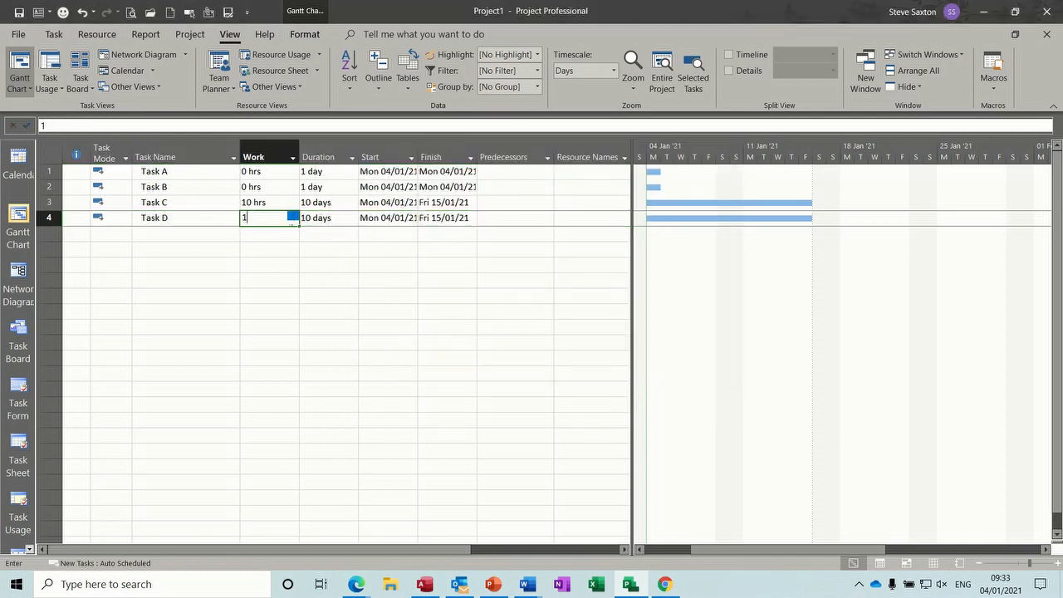
{"action": "type", "text": "0"}
{"action": "left_click", "coordinate": [296, 312]}
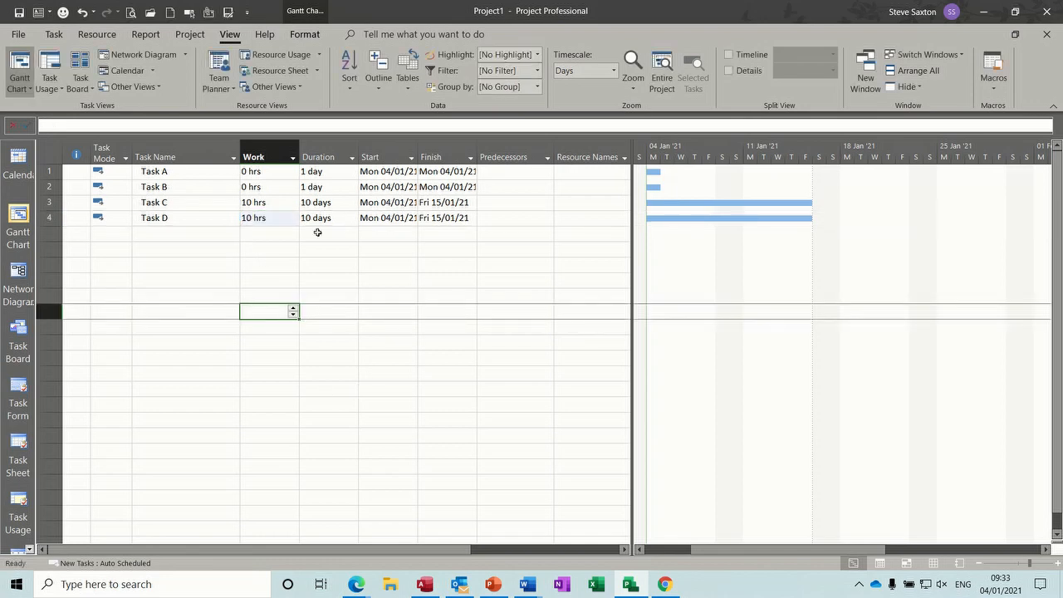
Step: Assign the first two people in the resource list to Task D, one after the other
{"action": "left_click", "coordinate": [200, 218]}
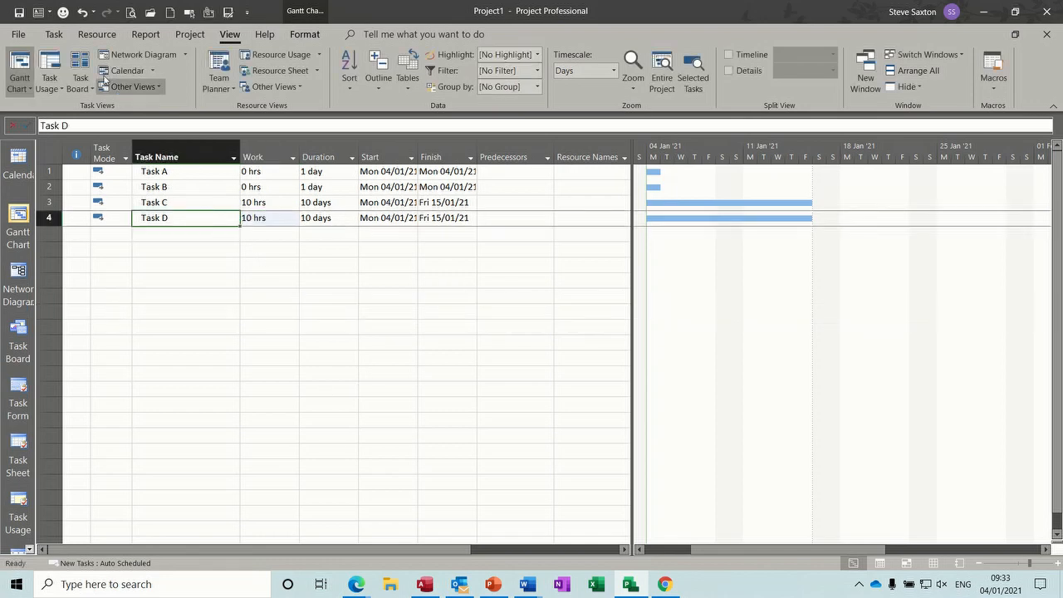
{"action": "left_click", "coordinate": [88, 37]}
{"action": "left_click", "coordinate": [72, 68]}
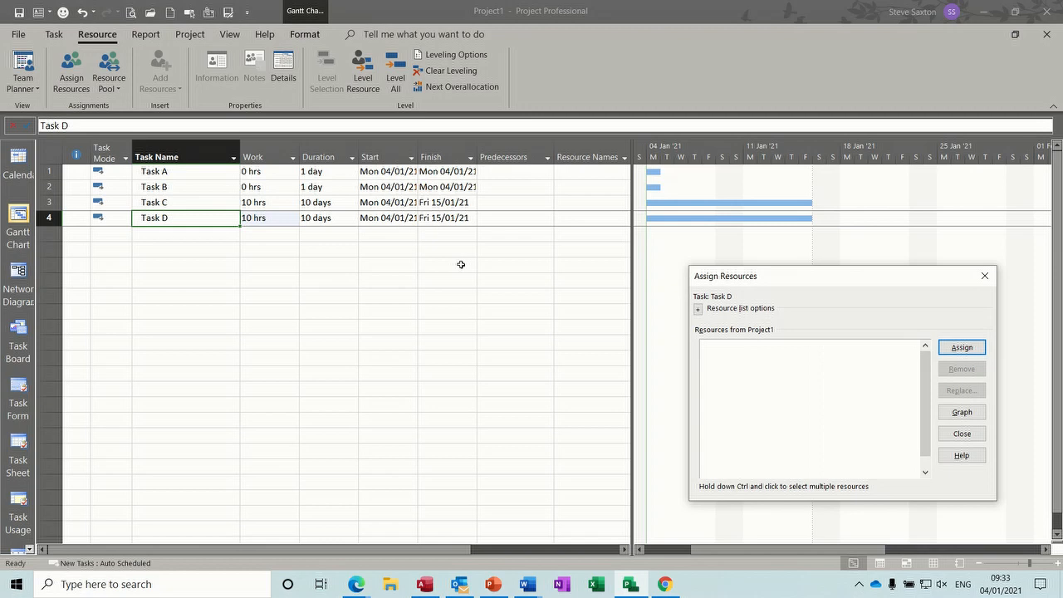
{"action": "left_click_drag", "start_coordinate": [825, 290], "coordinate": [546, 307]}
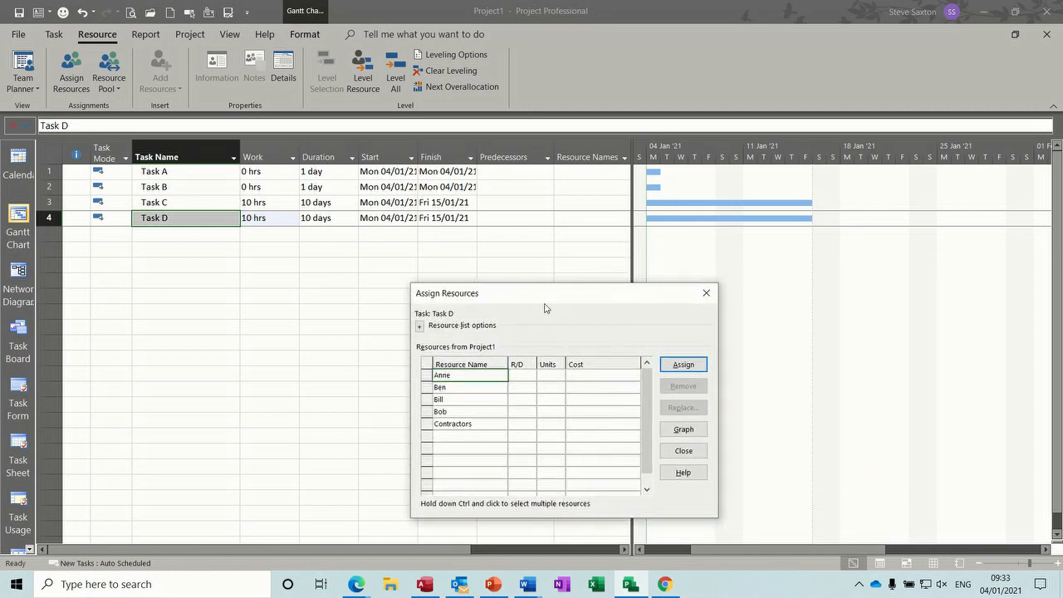
{"action": "left_click", "coordinate": [682, 368]}
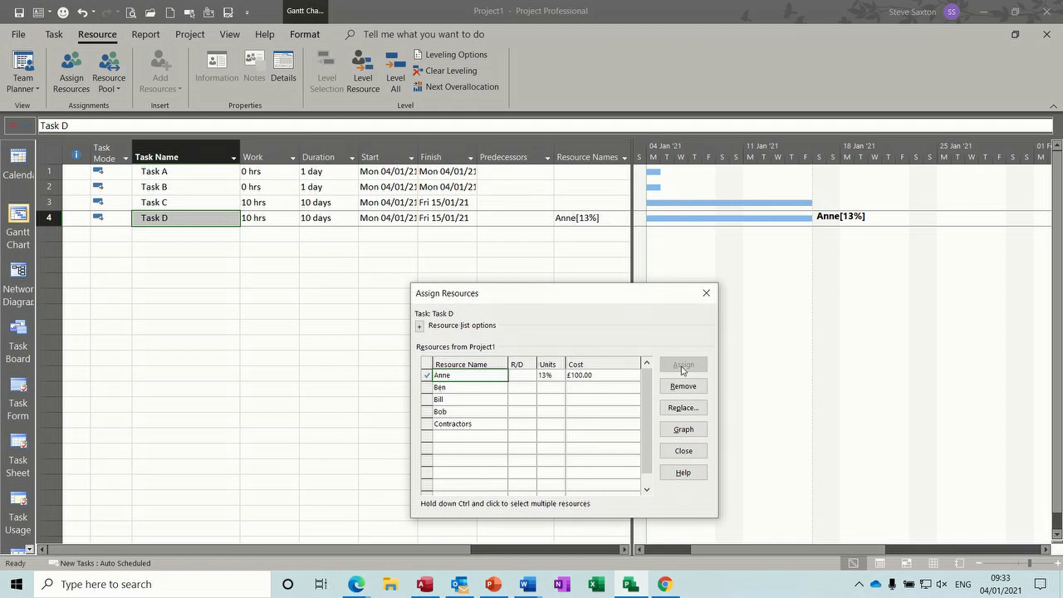
{"action": "left_click", "coordinate": [479, 387]}
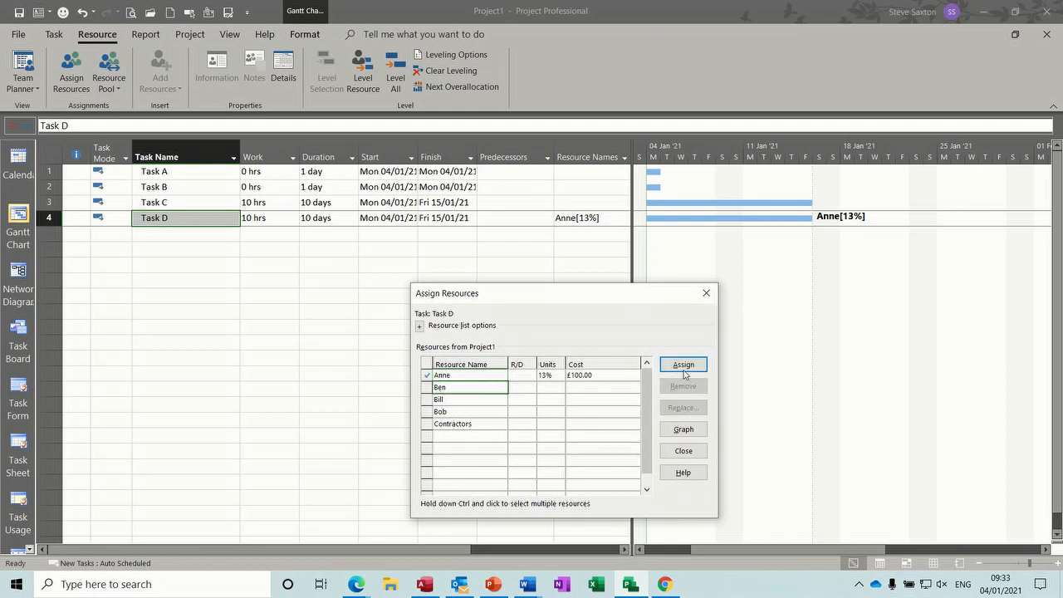
{"action": "left_click", "coordinate": [683, 366]}
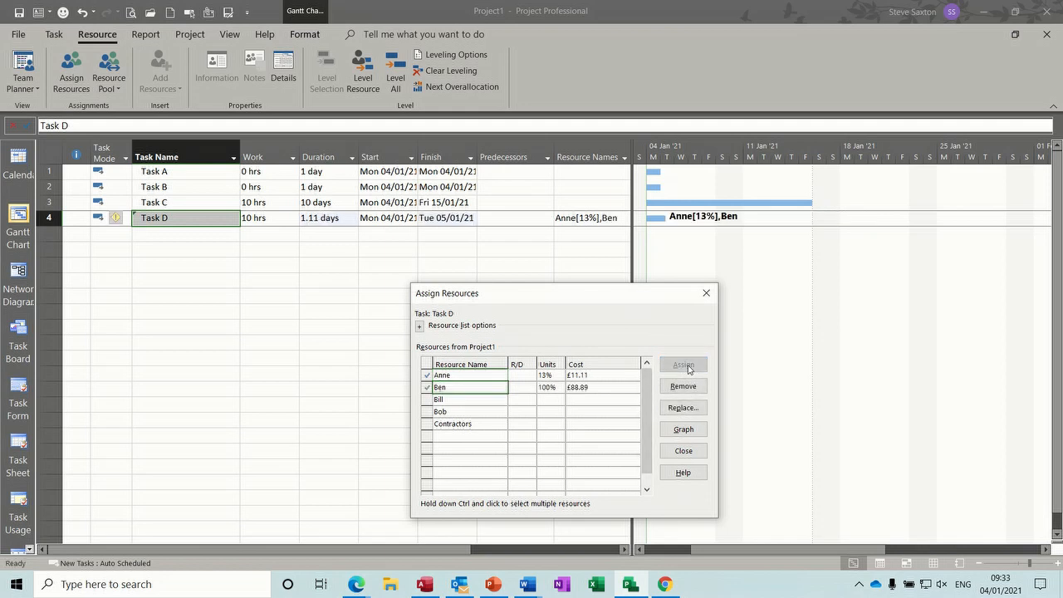
Step: Set Task D's duration to 10 days
{"action": "left_click", "coordinate": [330, 220]}
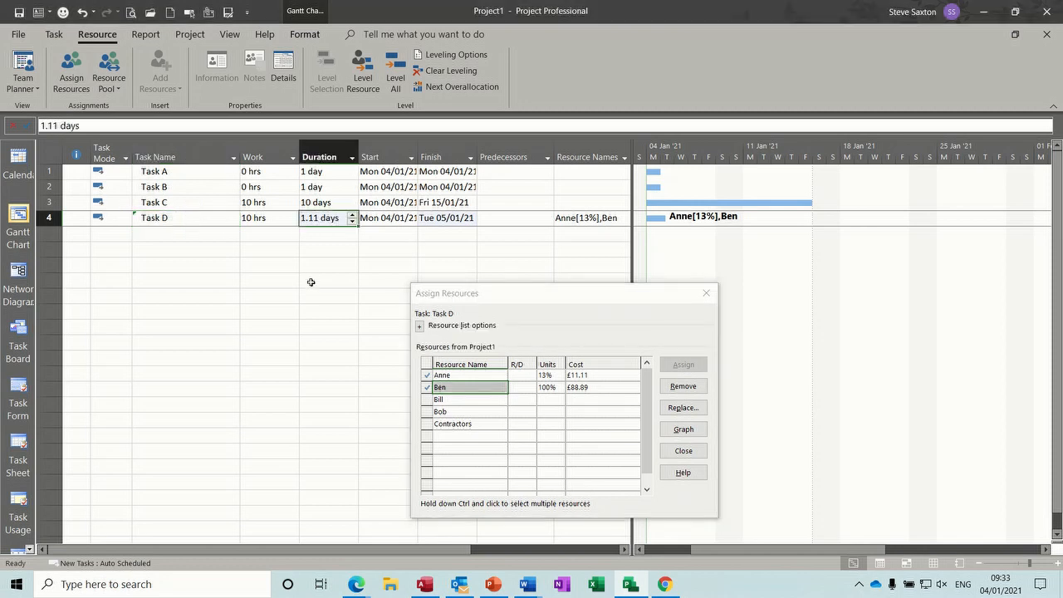
{"action": "type", "text": "10"}
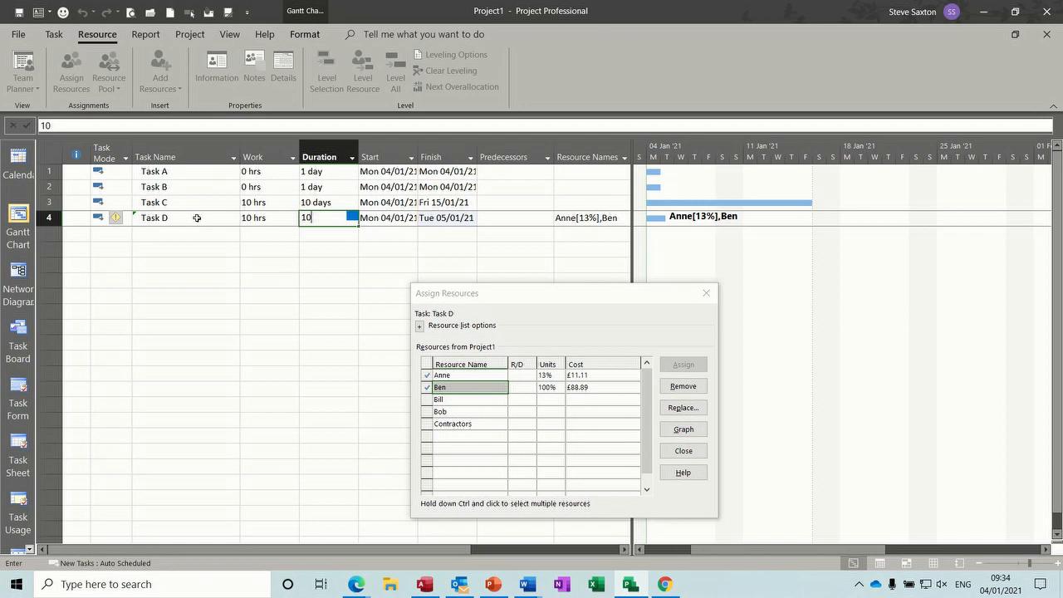
{"action": "left_click", "coordinate": [198, 218]}
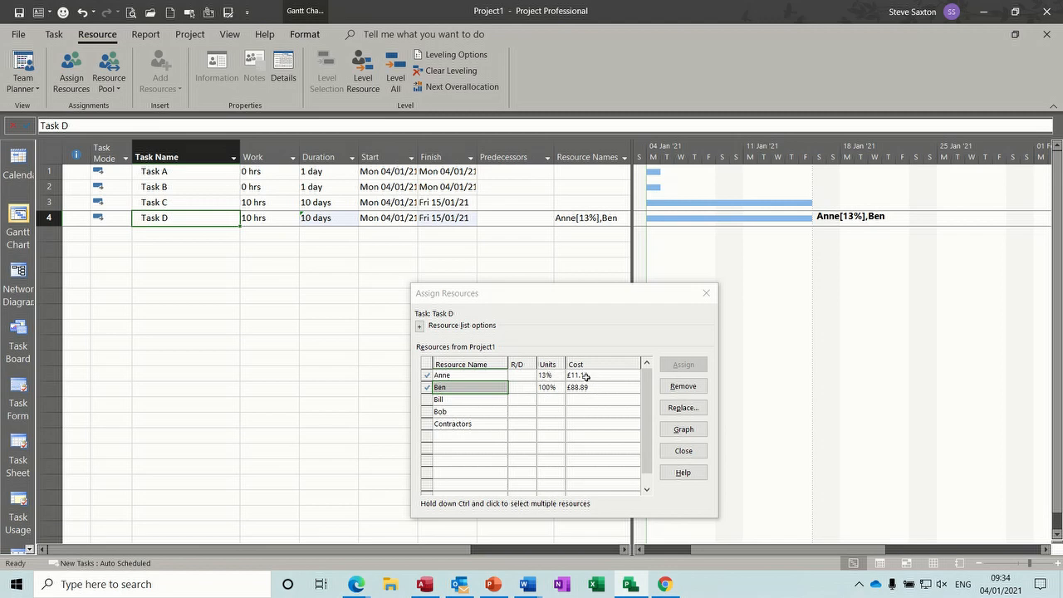
Step: Set the assignment units of both people on Task D to 50%
{"action": "left_click", "coordinate": [542, 374]}
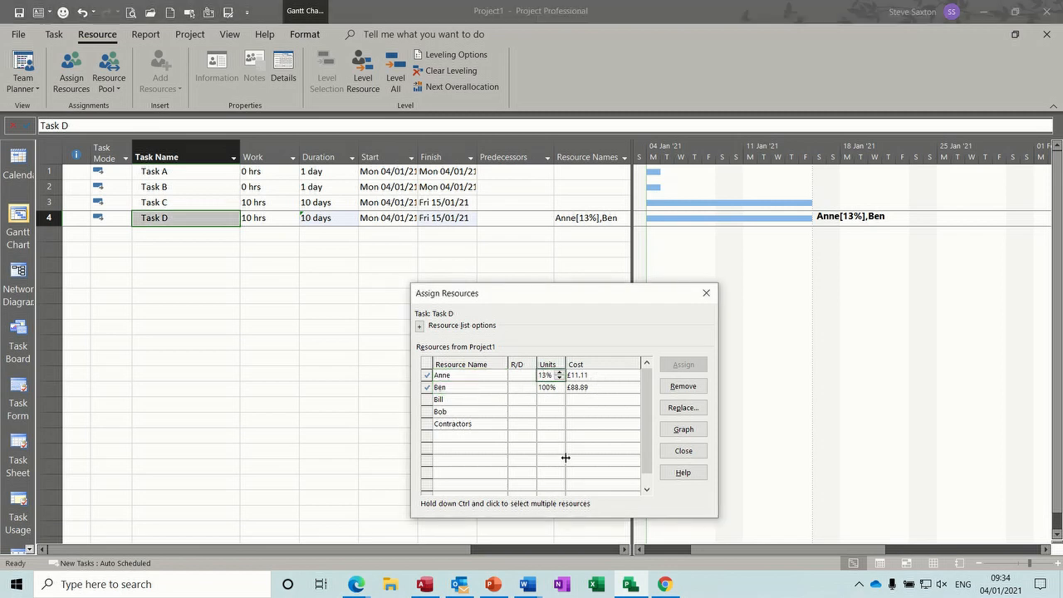
{"action": "type", "text": "50"}
{"action": "left_click", "coordinate": [552, 387]}
{"action": "type", "text": "50"}
{"action": "left_click", "coordinate": [598, 400]}
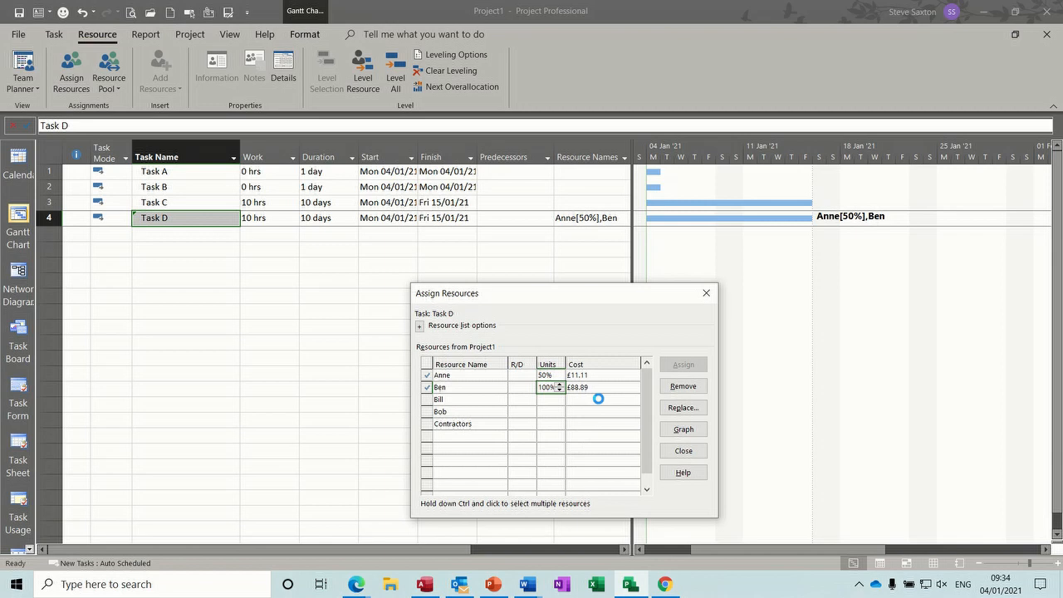
{"action": "left_click", "coordinate": [591, 377]}
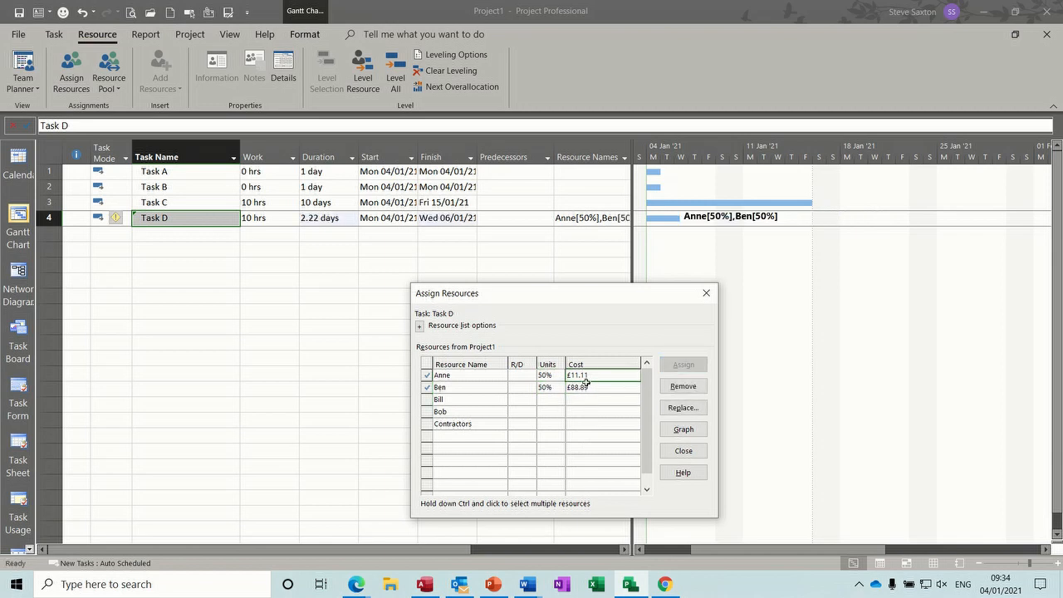
Step: Assign the third person in the resource list to Task D as well
{"action": "left_click", "coordinate": [475, 399]}
{"action": "left_click", "coordinate": [683, 364]}
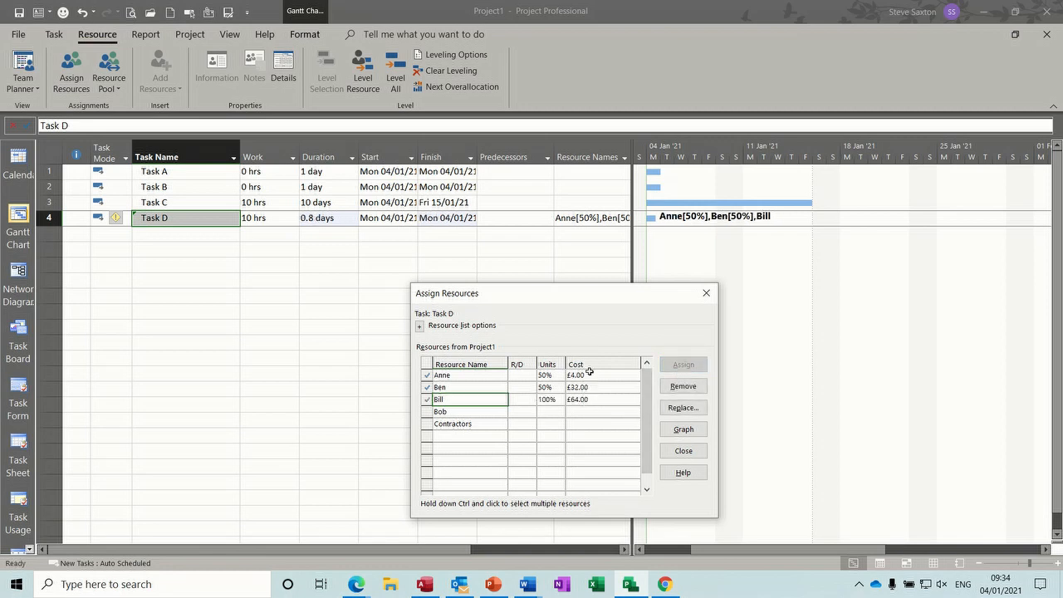
{"action": "left_click", "coordinate": [547, 399]}
Step: Set the assignment units of all three people on Task D to 33% and finish the resource assignment
{"action": "left_click", "coordinate": [548, 376]}
{"action": "type", "text": "33"}
{"action": "key", "text": "Return"}
{"action": "type", "text": "33"}
{"action": "key", "text": "Return"}
{"action": "type", "text": "33"}
{"action": "key", "text": "Return"}
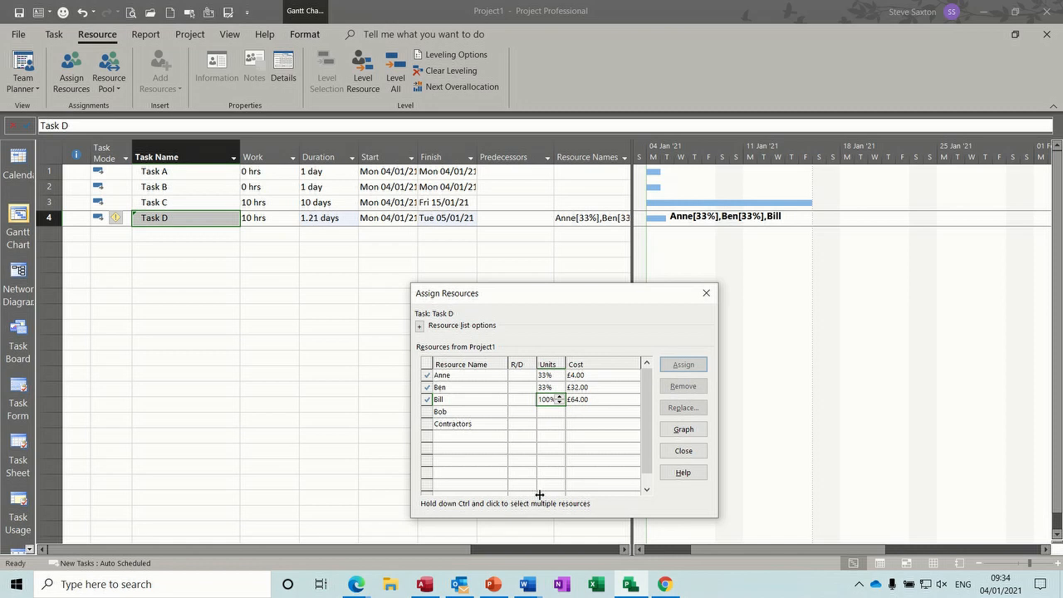
{"action": "left_click", "coordinate": [592, 375]}
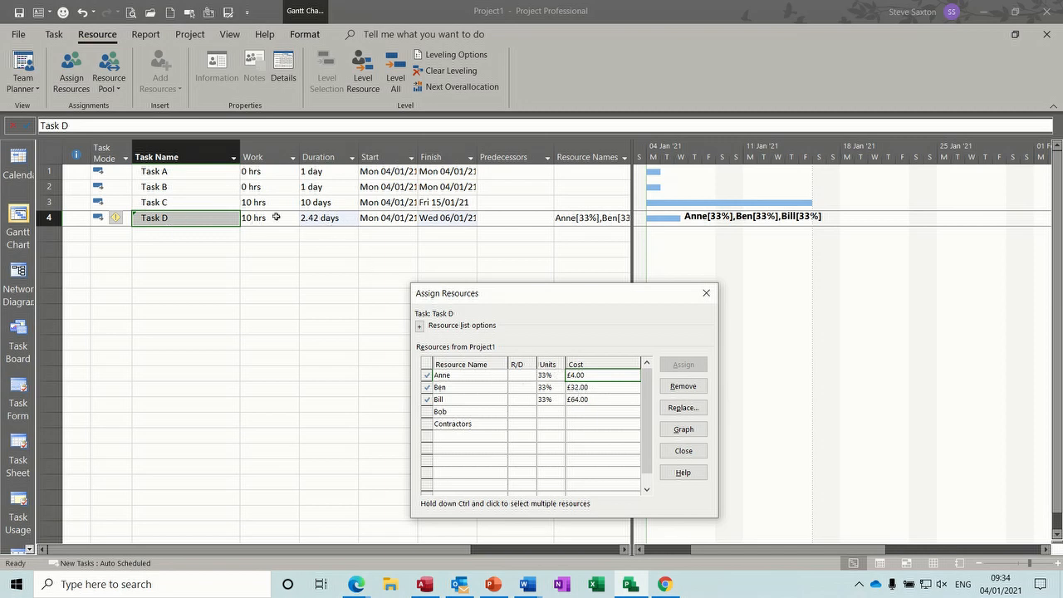
{"action": "left_click", "coordinate": [706, 293]}
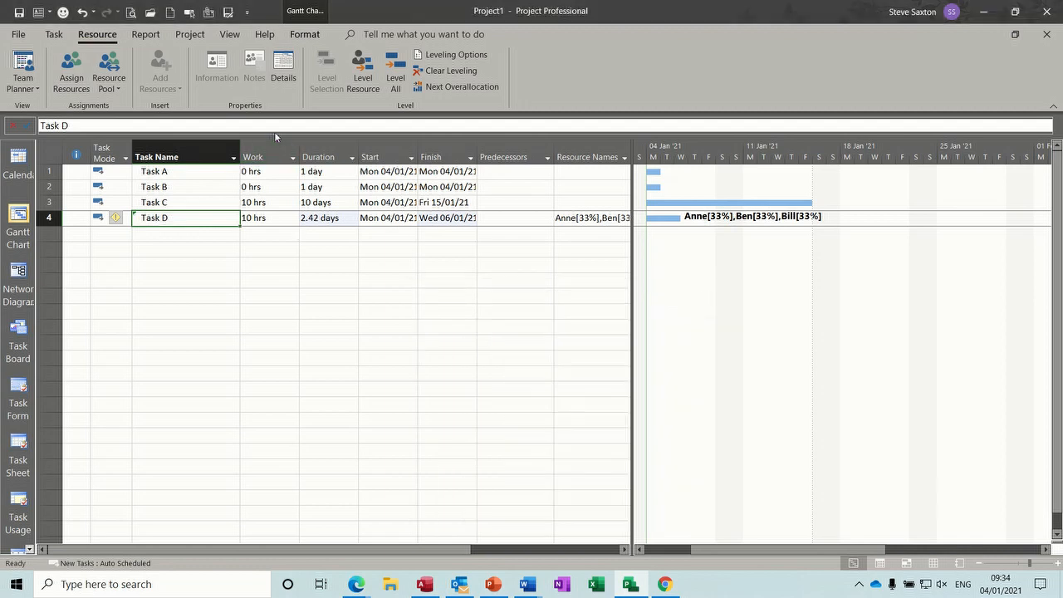
Step: Review the available task types and the Effort driven setting in Task A's advanced task information, keeping Fixed Units with Effort driven on
{"action": "double_click", "coordinate": [180, 174]}
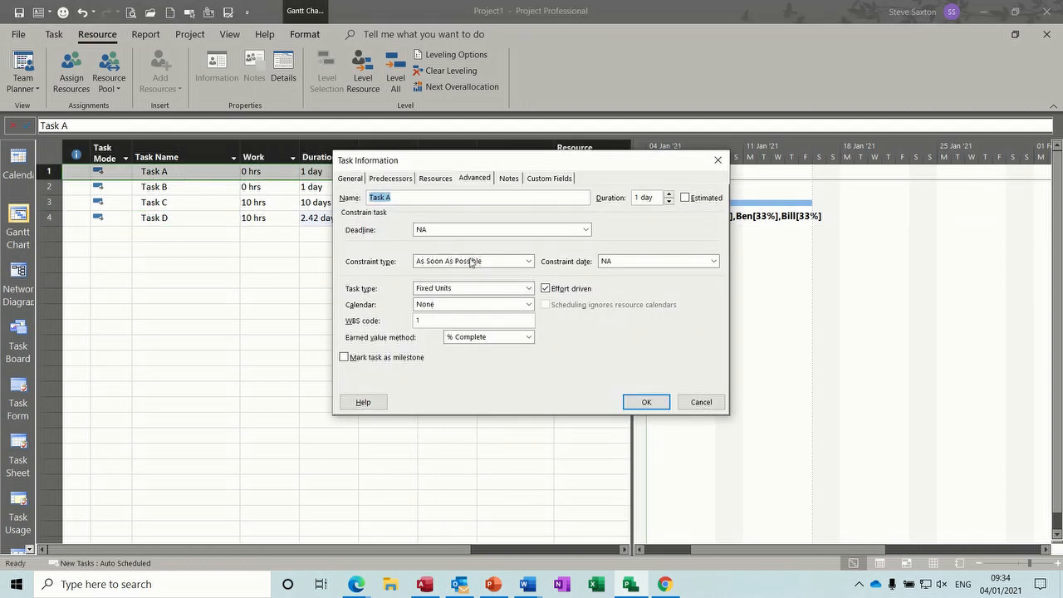
{"action": "left_click", "coordinate": [476, 179]}
{"action": "left_click", "coordinate": [529, 288]}
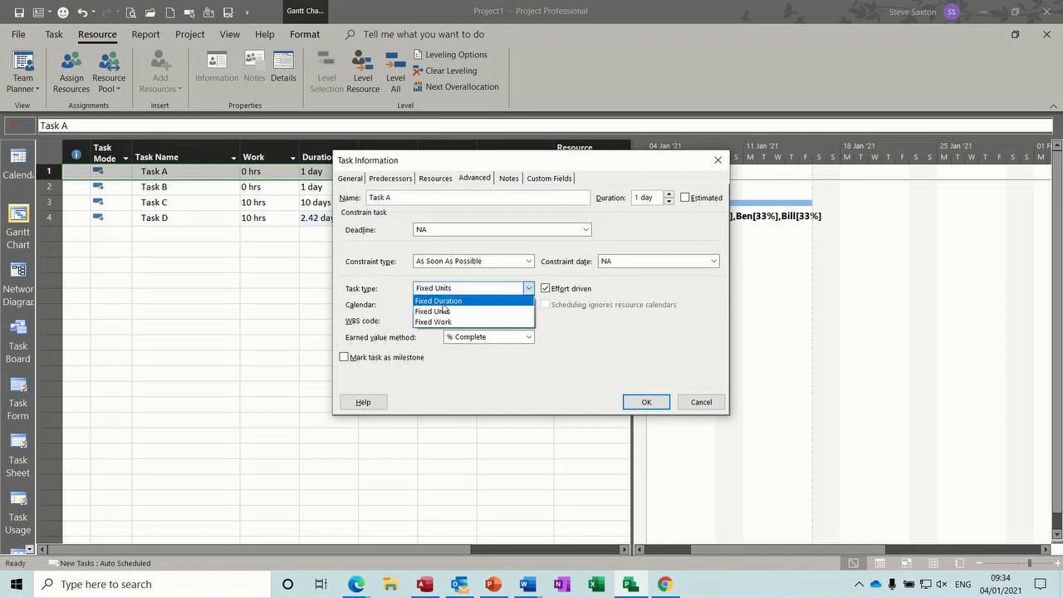
{"action": "left_click", "coordinate": [548, 290]}
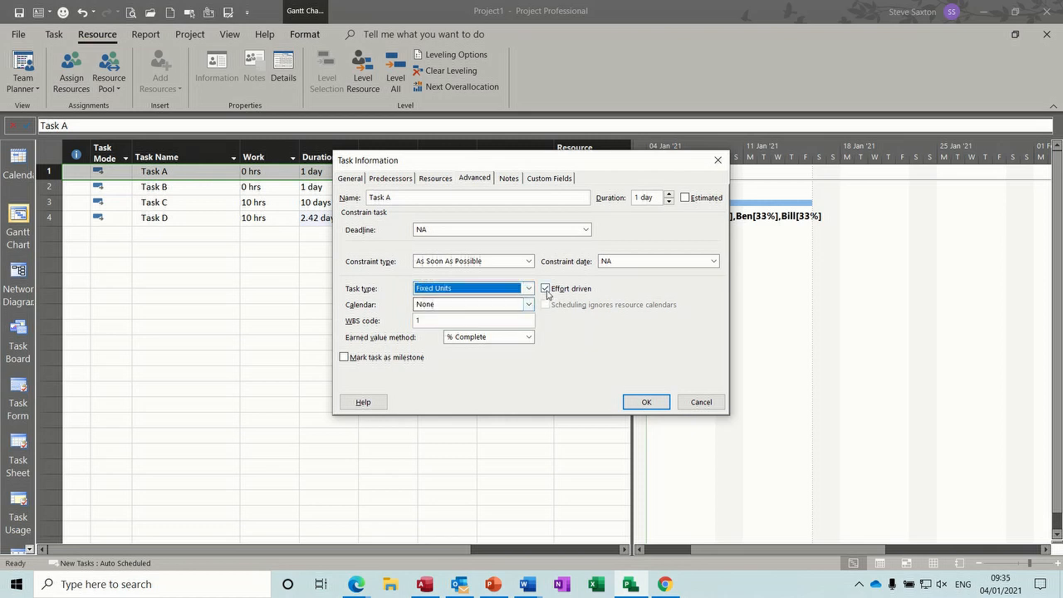
{"action": "left_click", "coordinate": [646, 402]}
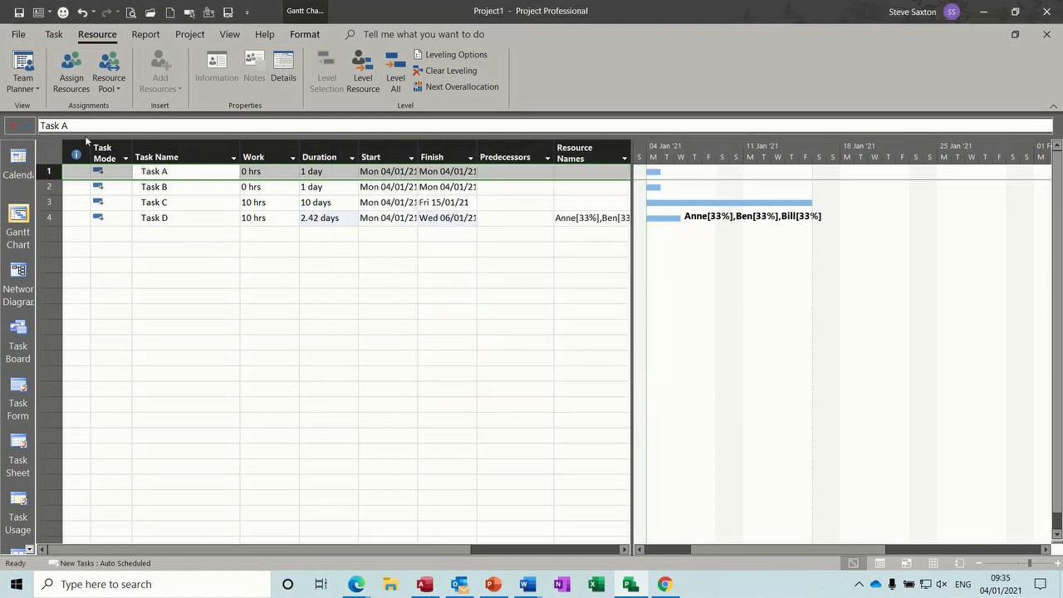
Step: Review the project's scheduling options for the default task type and whether new tasks are effort driven, keeping Fixed Units as the default
{"action": "left_click", "coordinate": [18, 34]}
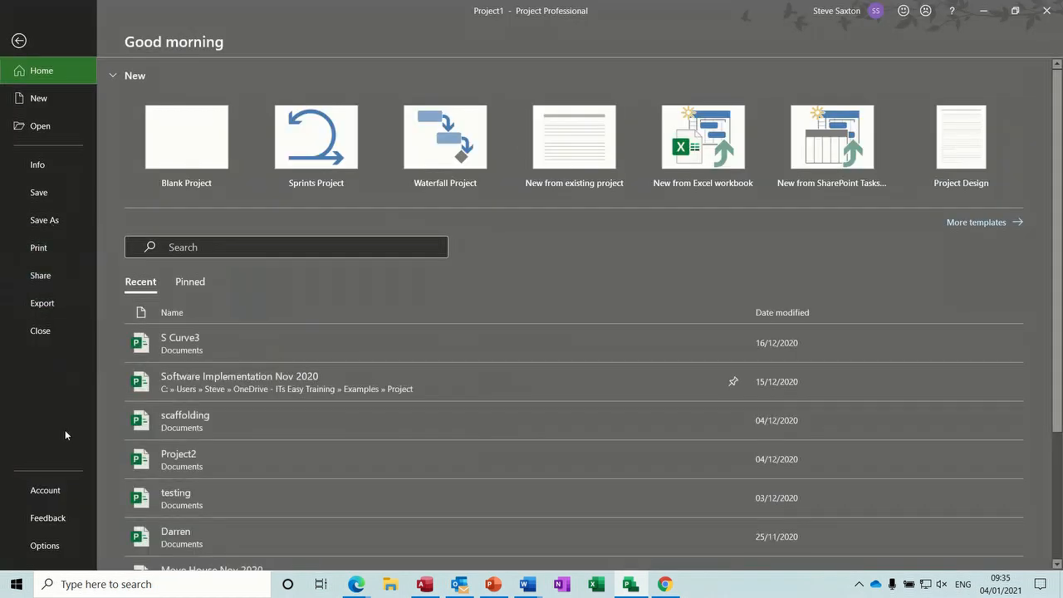
{"action": "left_click", "coordinate": [45, 545]}
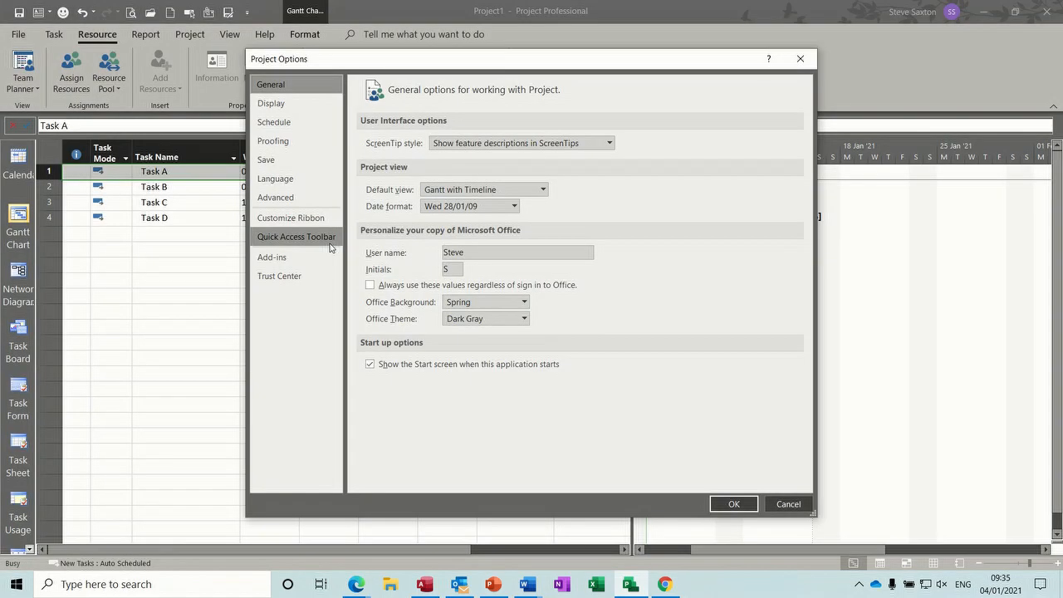
{"action": "left_click", "coordinate": [290, 126]}
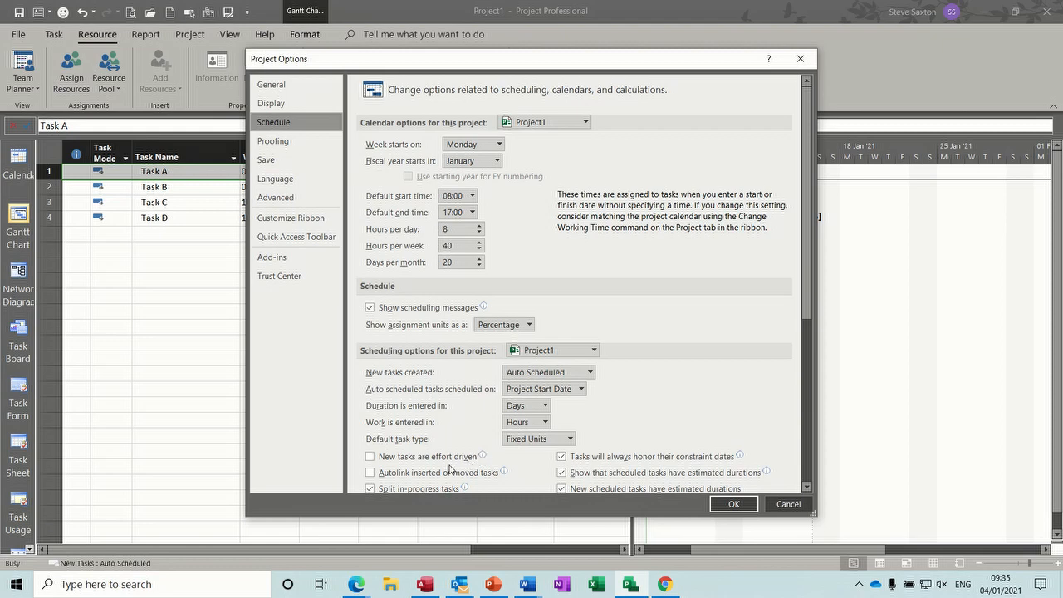
{"action": "mouse_move", "coordinate": [483, 458]}
{"action": "left_click", "coordinate": [570, 439]}
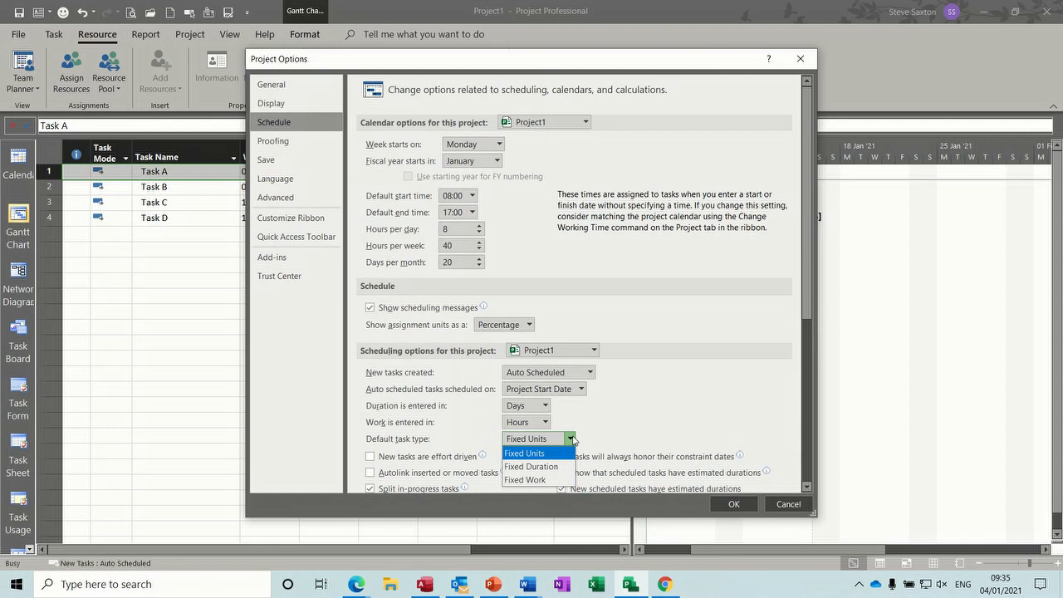
{"action": "left_click", "coordinate": [571, 439]}
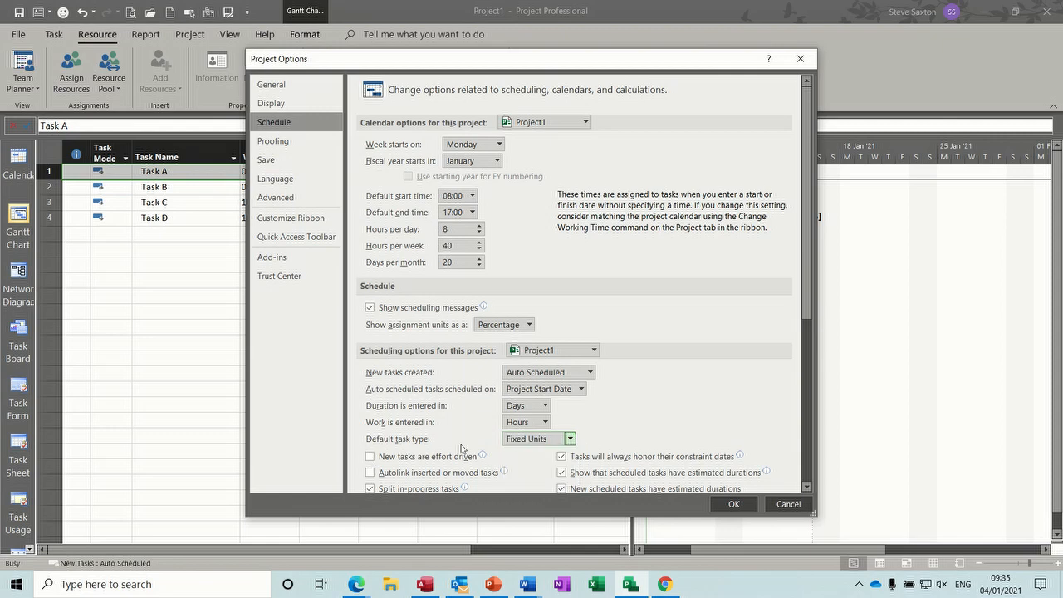
{"action": "left_click", "coordinate": [734, 504]}
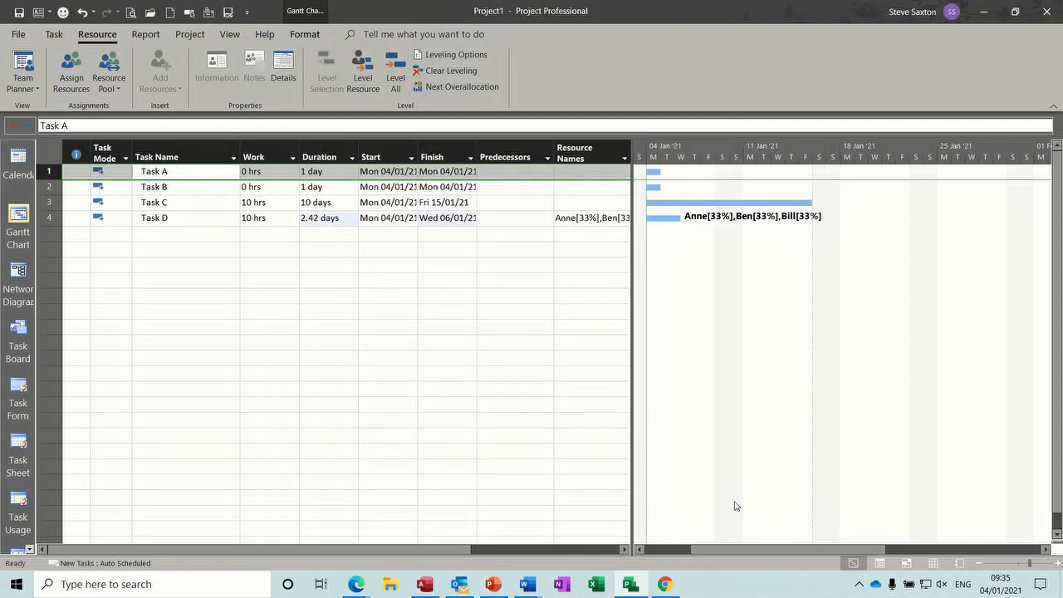
{"action": "left_click", "coordinate": [191, 202]}
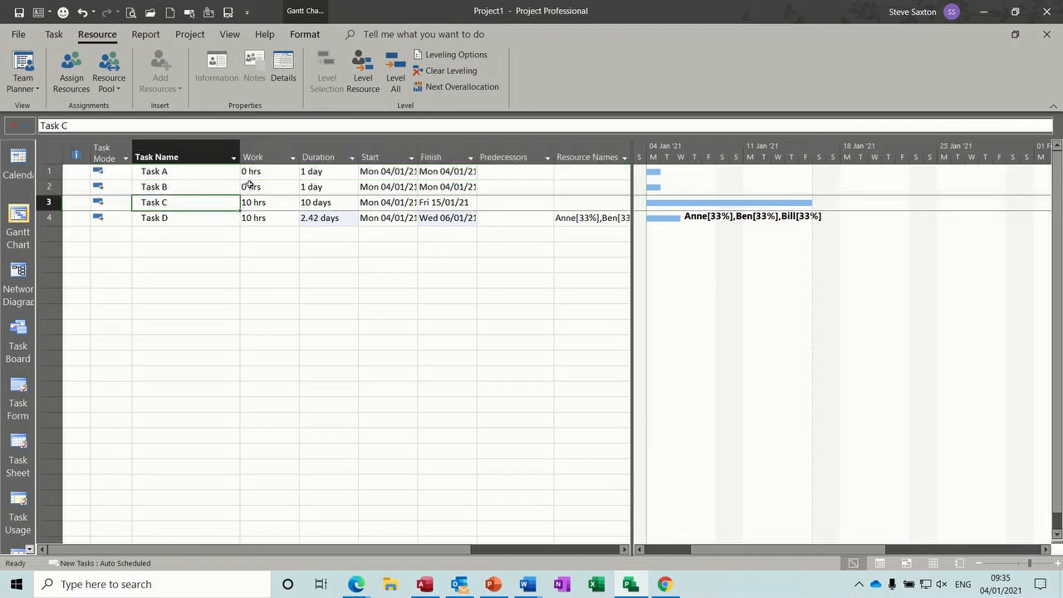
{"action": "left_click", "coordinate": [166, 187]}
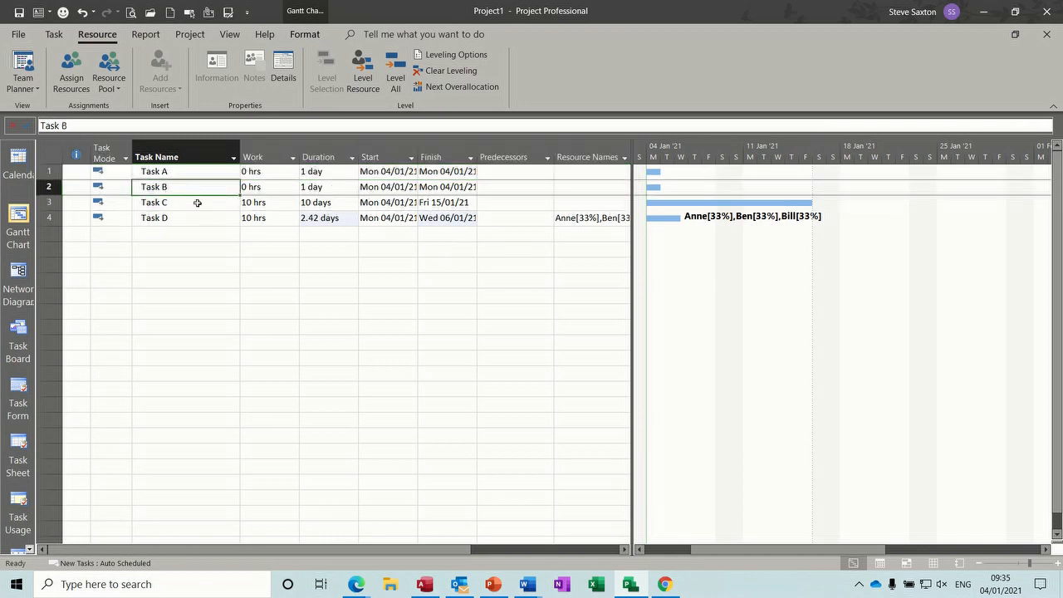
{"action": "left_click", "coordinate": [197, 208]}
{"action": "left_click", "coordinate": [197, 219]}
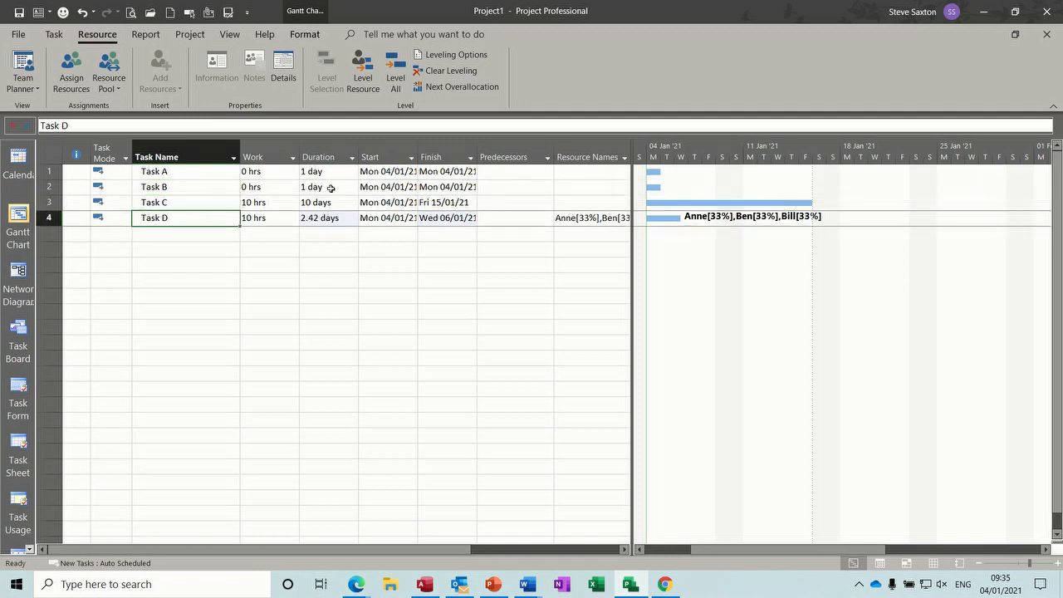
{"action": "left_click_drag", "start_coordinate": [190, 172], "coordinate": [190, 287]}
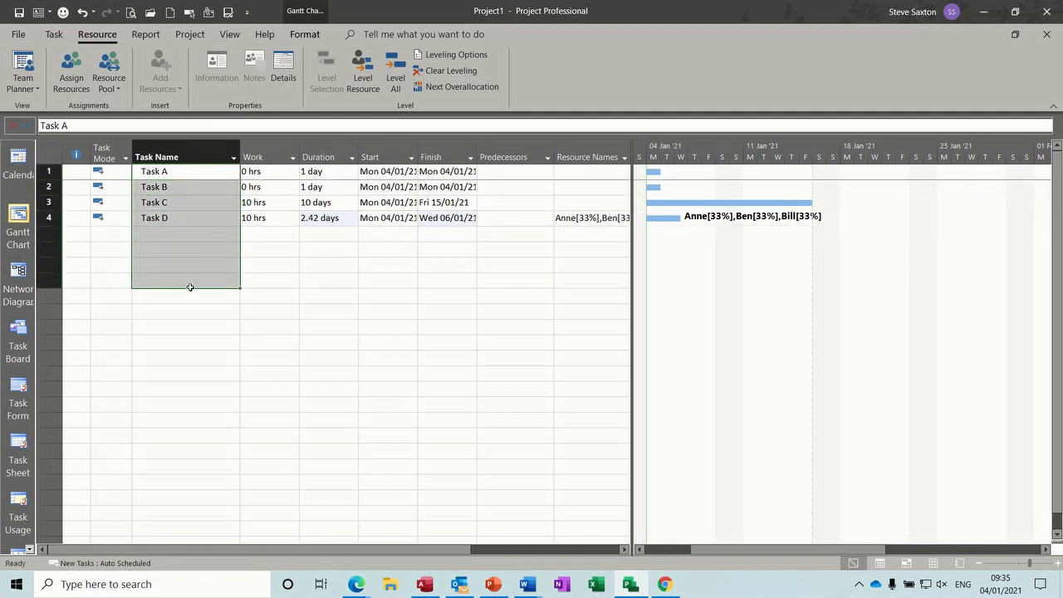
{"action": "left_click", "coordinate": [194, 171]}
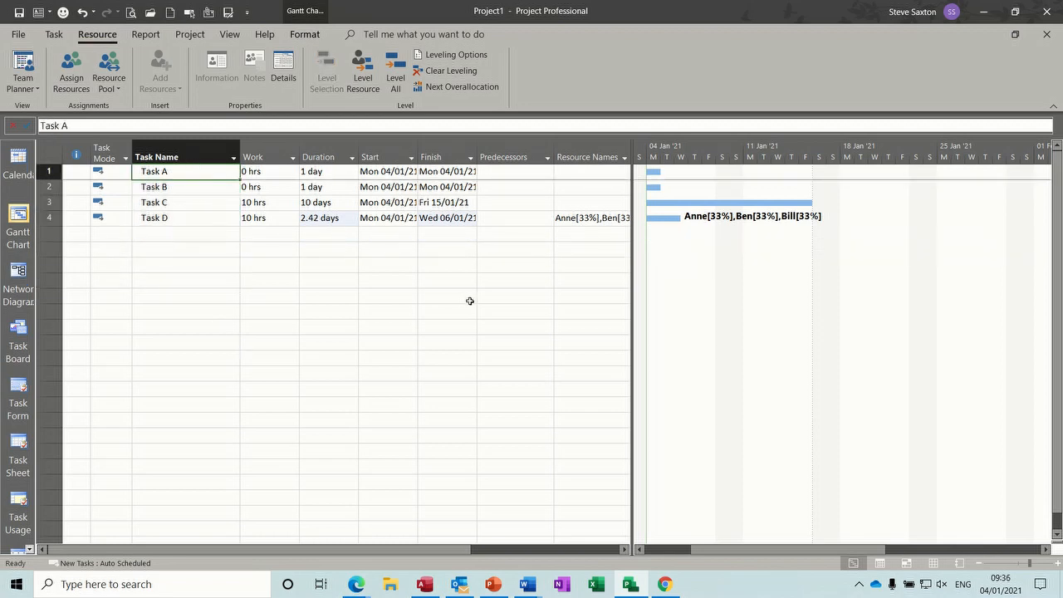